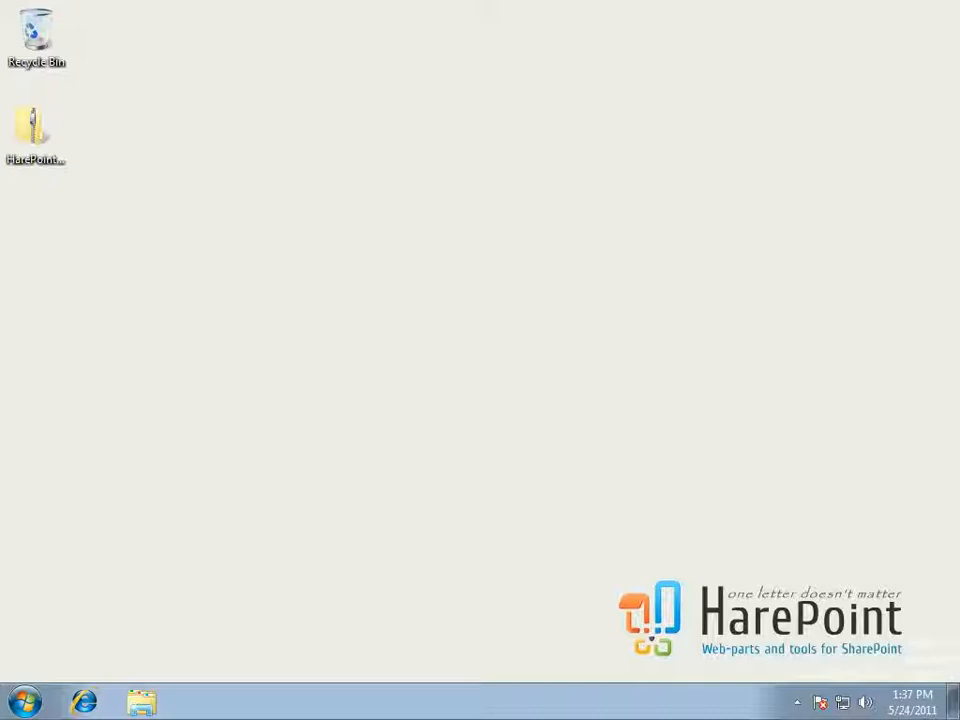
View the local Team Site home page in Internet Explorer, and close the browser
click(24, 702)
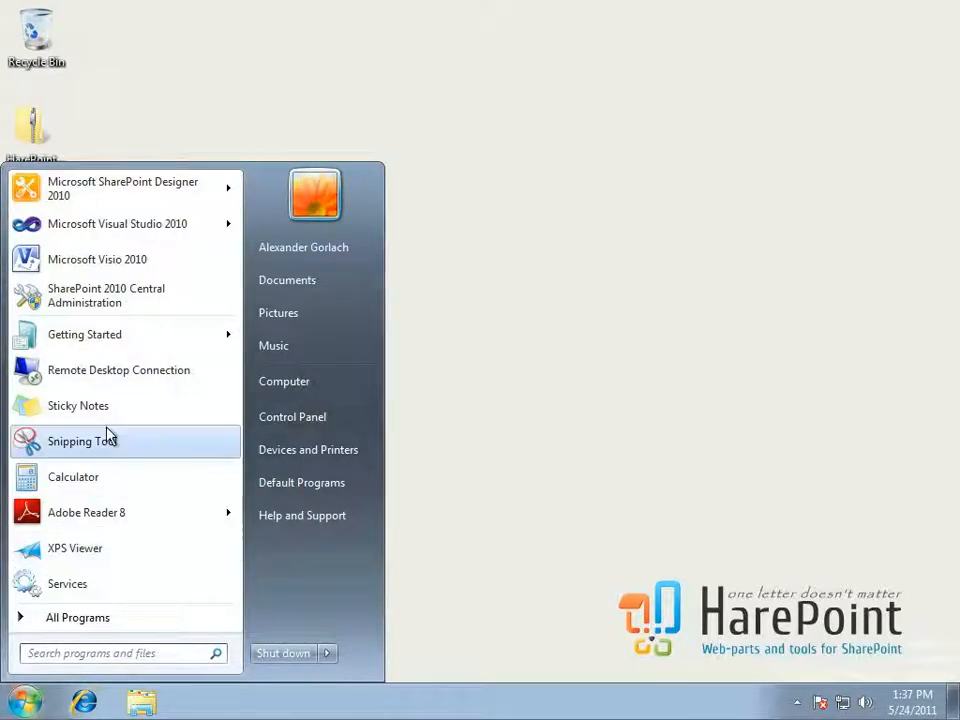
click(84, 702)
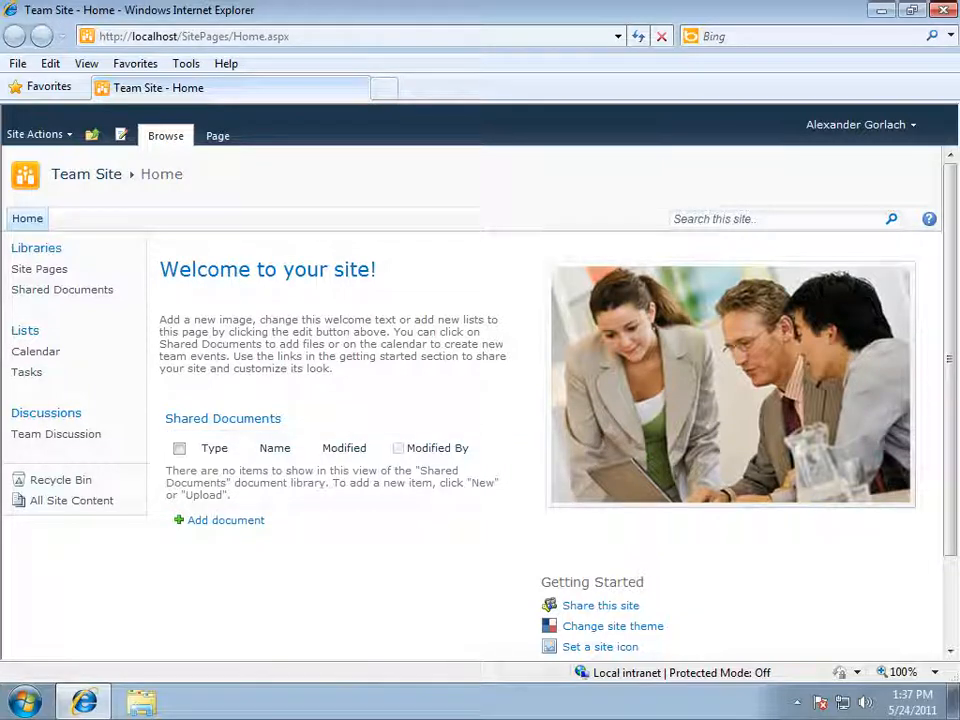
click(941, 15)
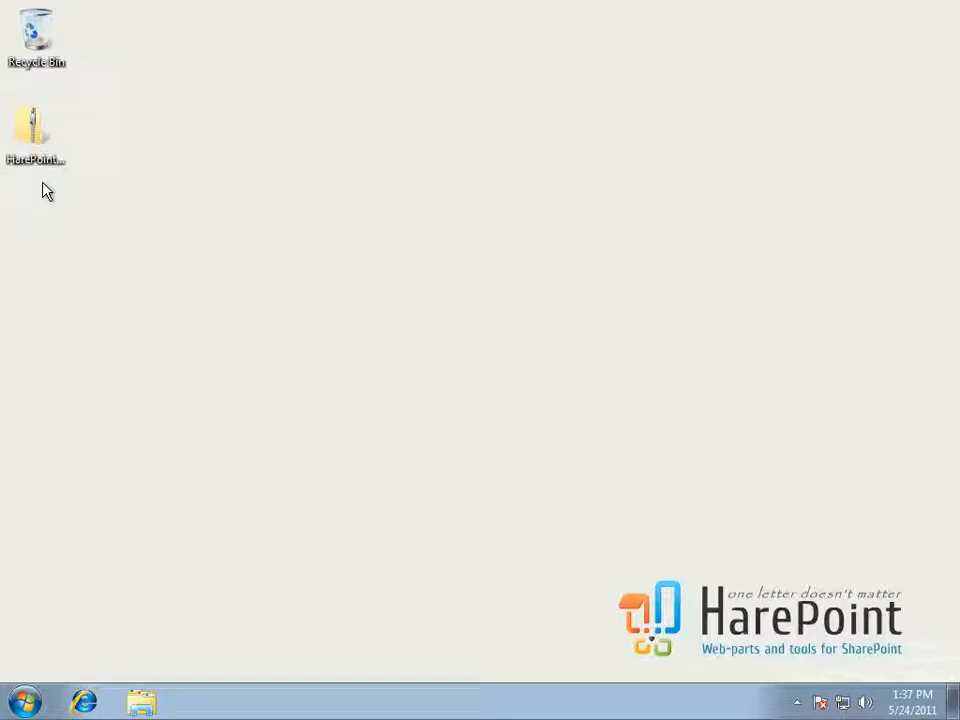
Extract the HarePointWorkflowExtensions archive on the desktop to the proposed folder
click(34, 140)
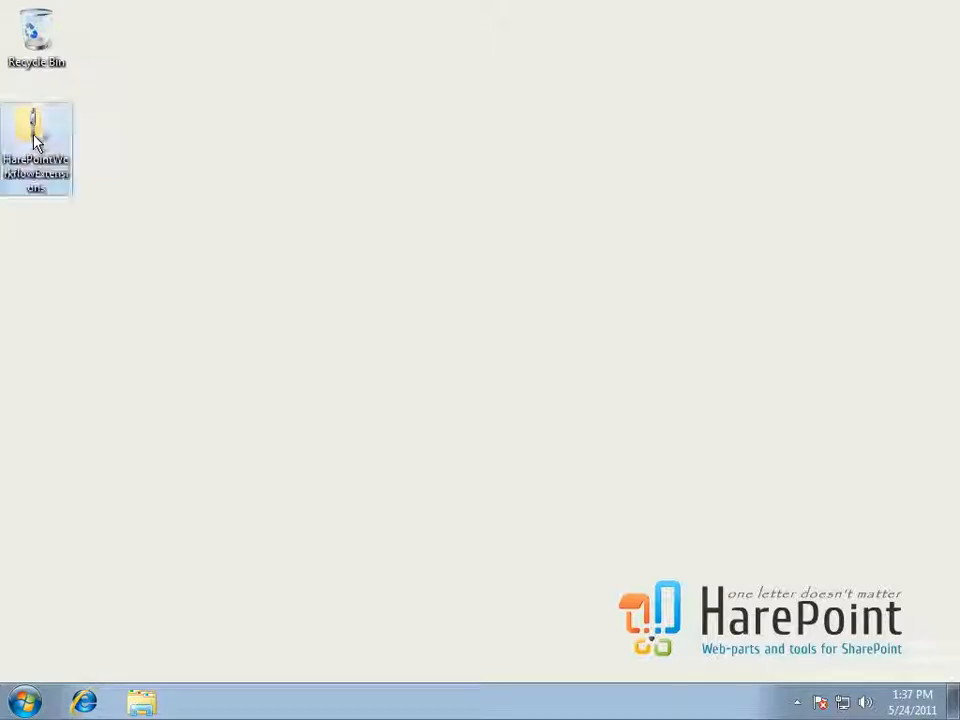
right_click(36, 140)
click(105, 175)
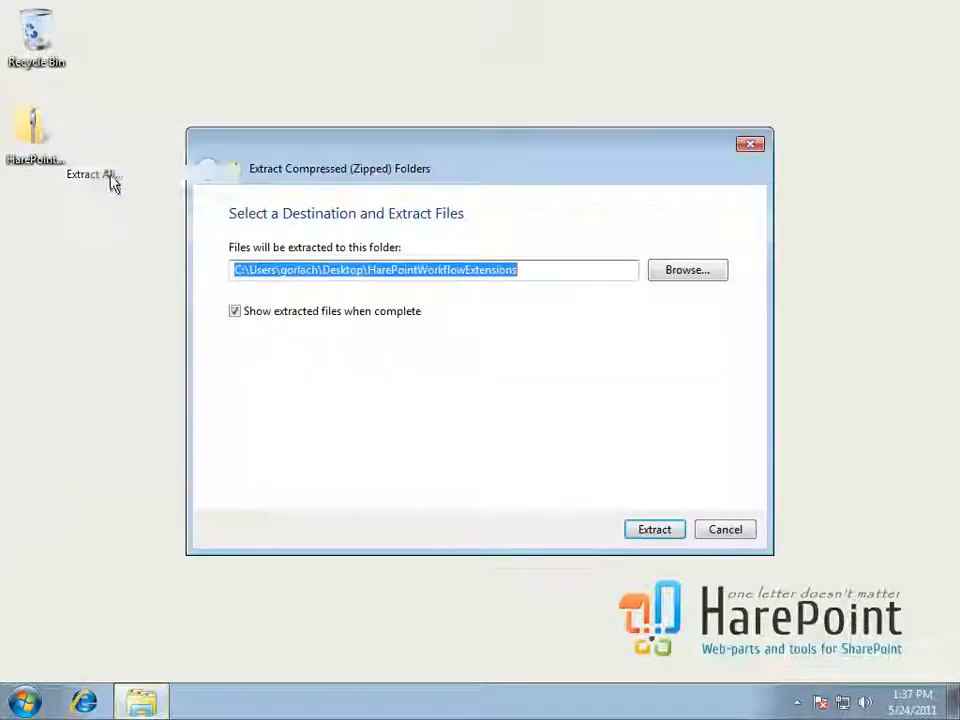
click(652, 532)
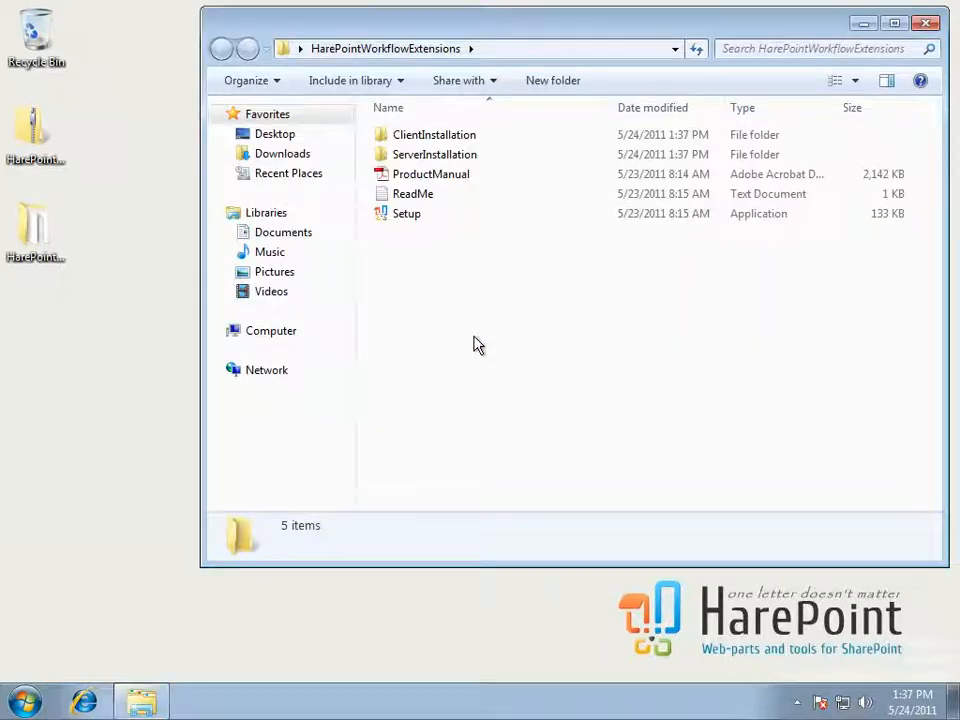
Run Setup from the extracted folder, start the HarePoint Workflow Extensions server setup, and proceed through the wizard's system check
double_click(406, 214)
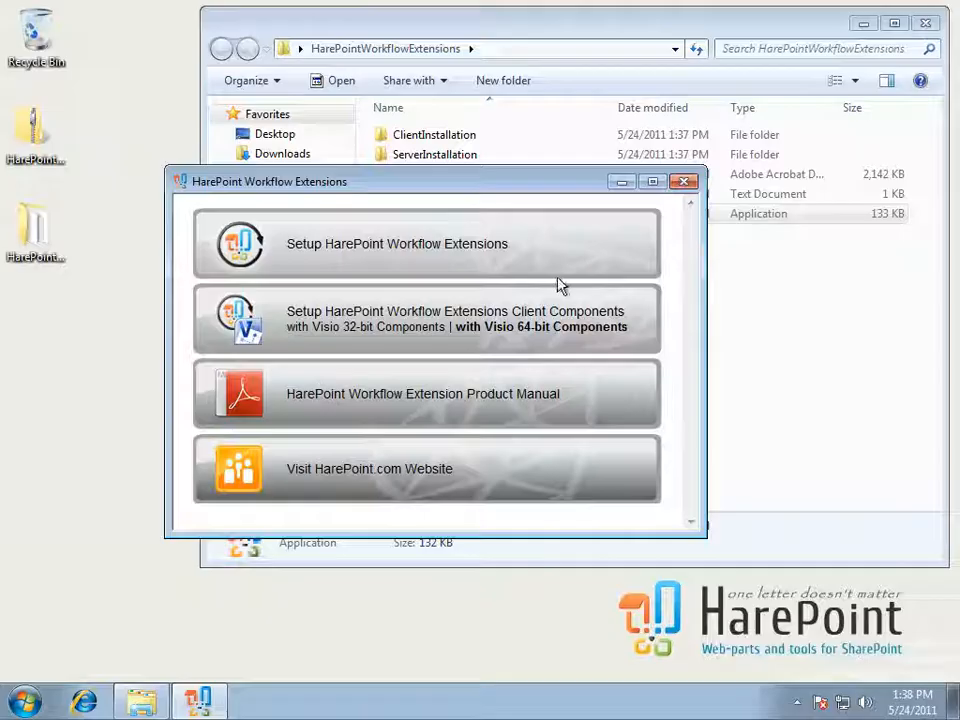
click(527, 265)
click(561, 368)
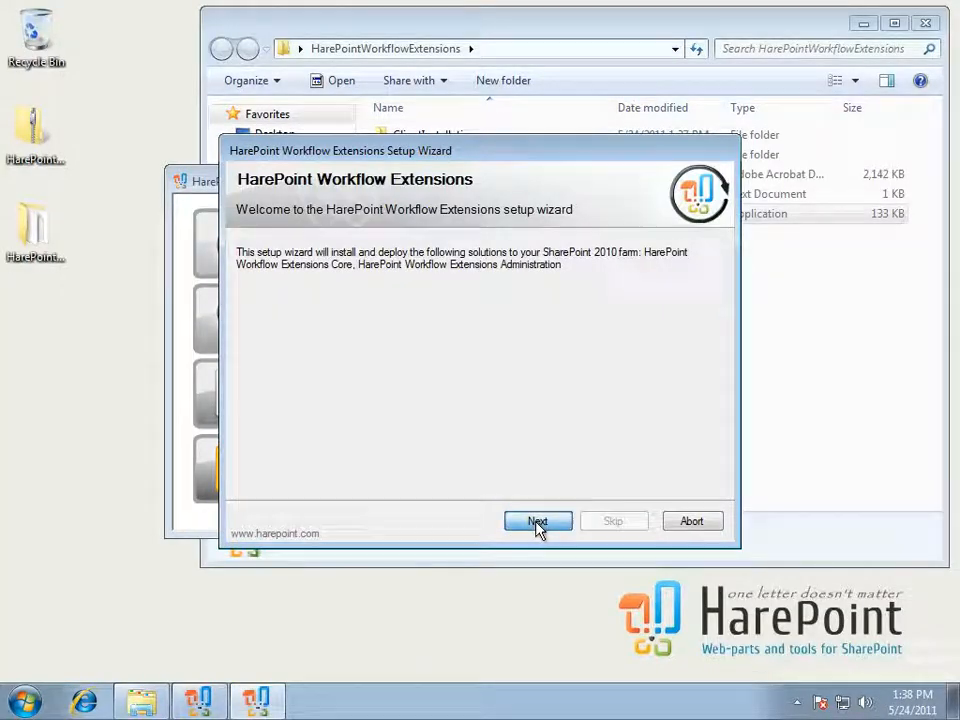
click(538, 524)
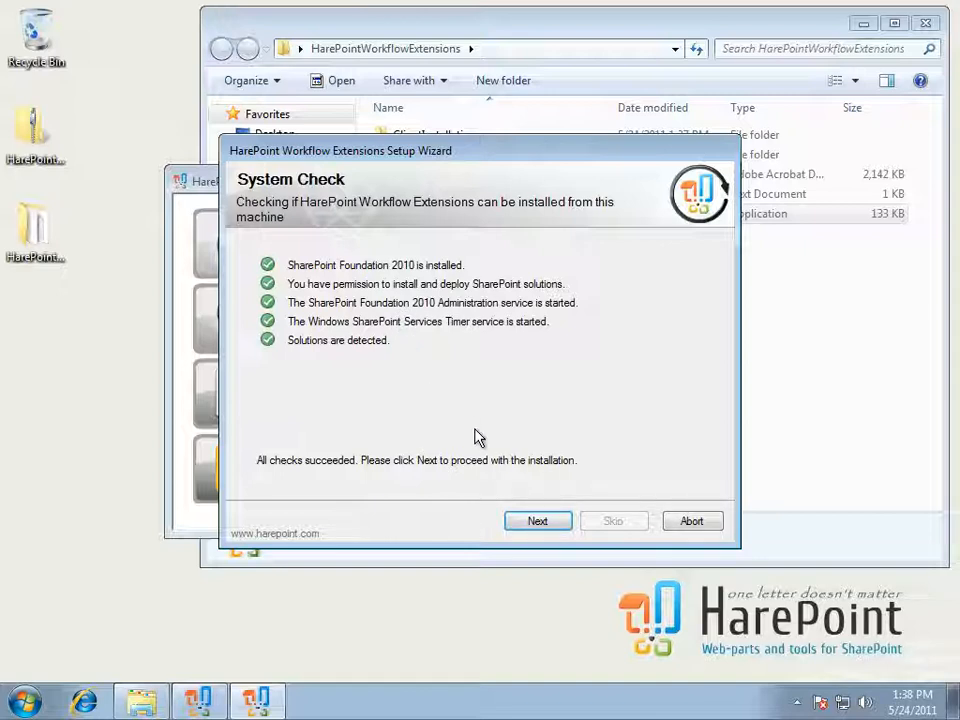
click(537, 521)
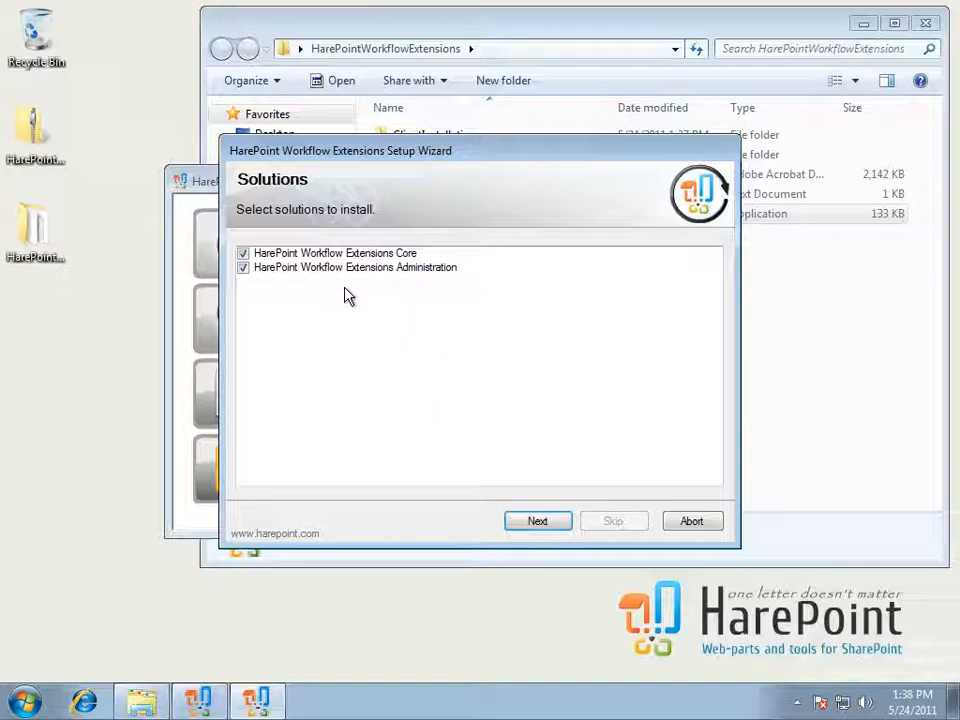
Proceed with both the Core and Administration solutions checked for installation, and continue past the Core solution's validation
click(349, 257)
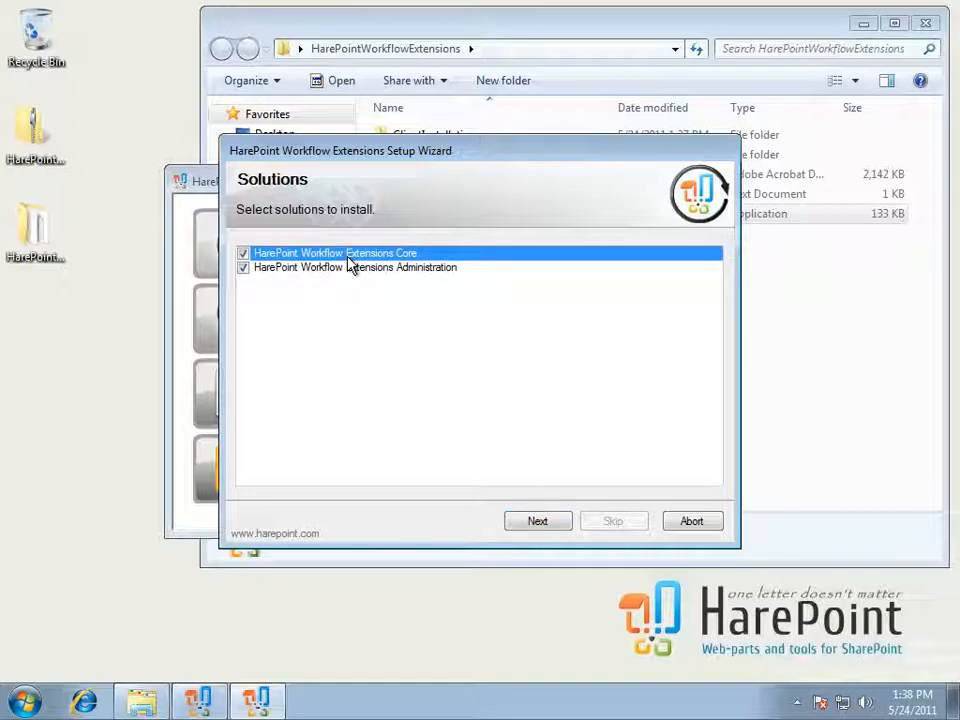
click(351, 270)
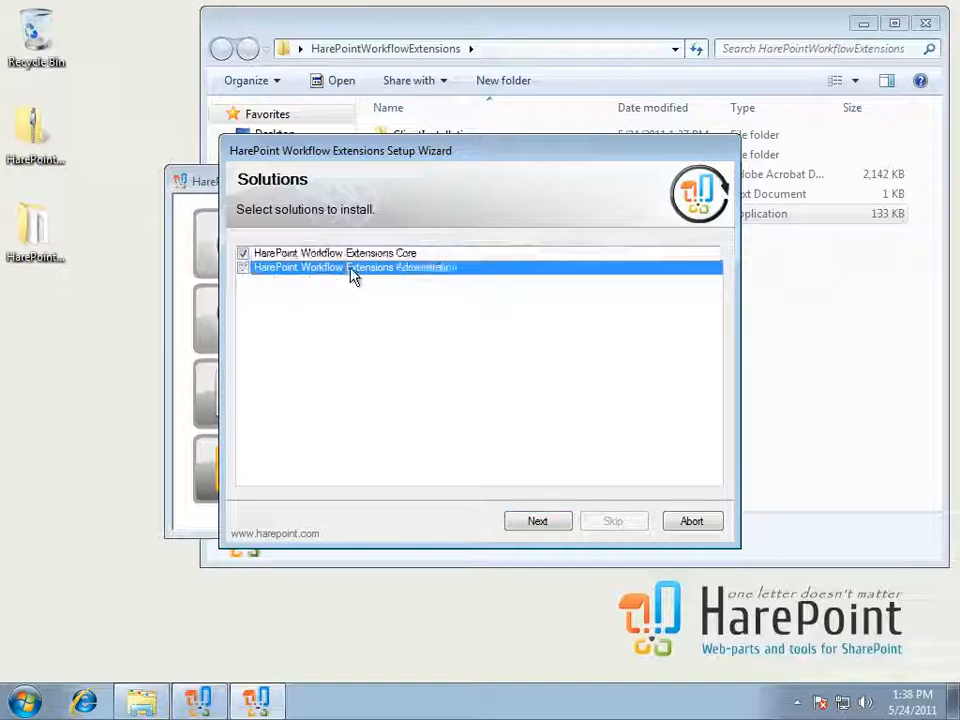
click(540, 522)
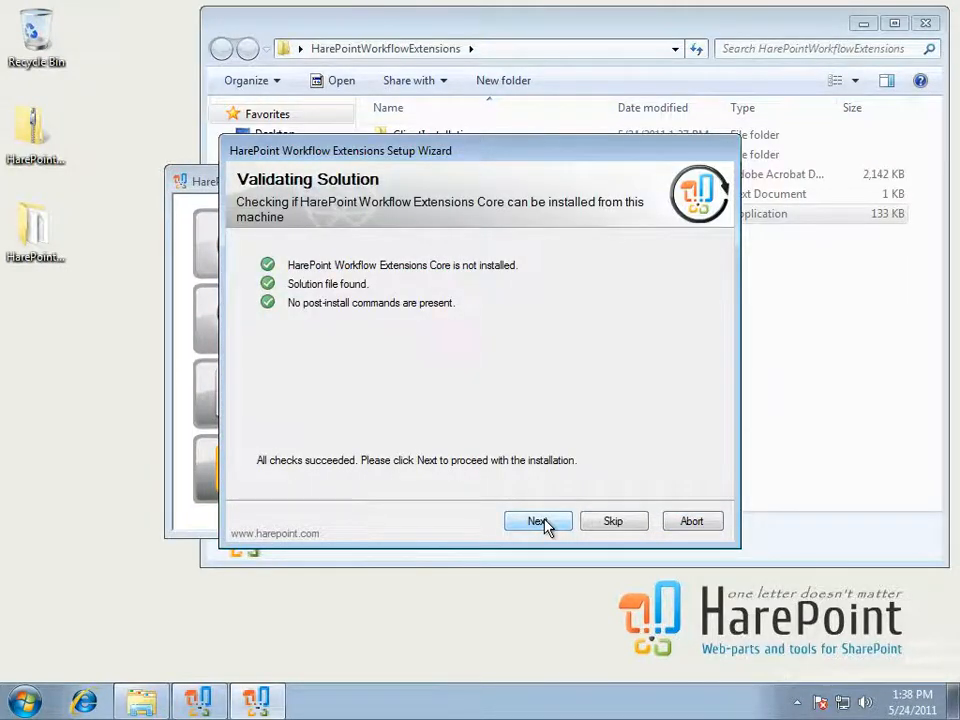
click(540, 522)
Accept the terms of the License Agreement, skim its text, and start installing HarePoint Workflow Extensions Core
click(410, 484)
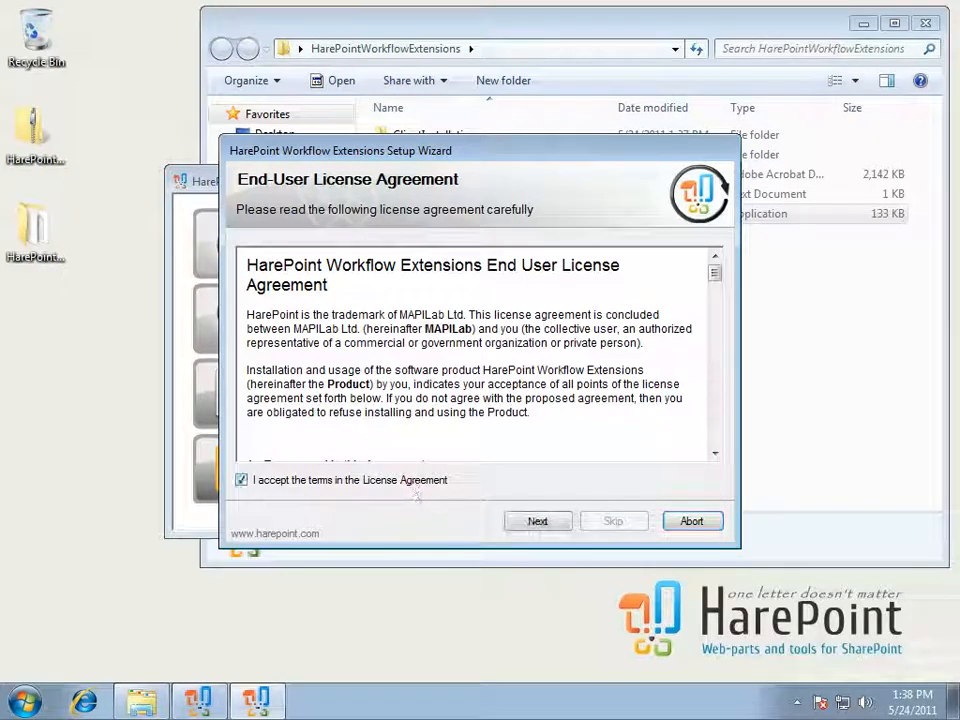
scroll(481, 257, down, 3)
scroll(481, 257, down, 8)
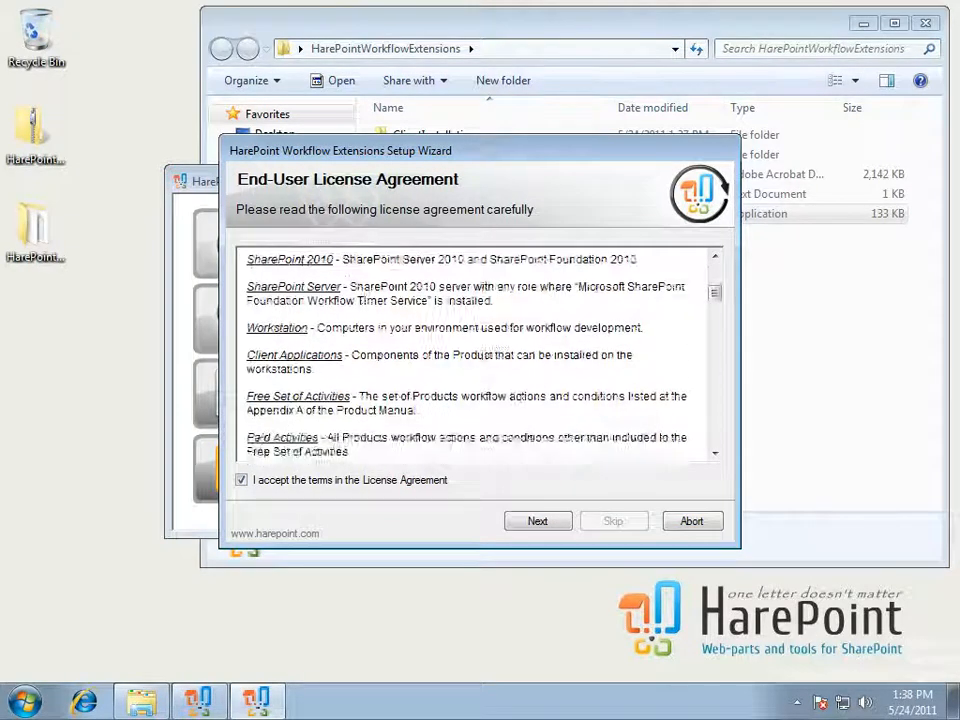
scroll(481, 367, up, 10)
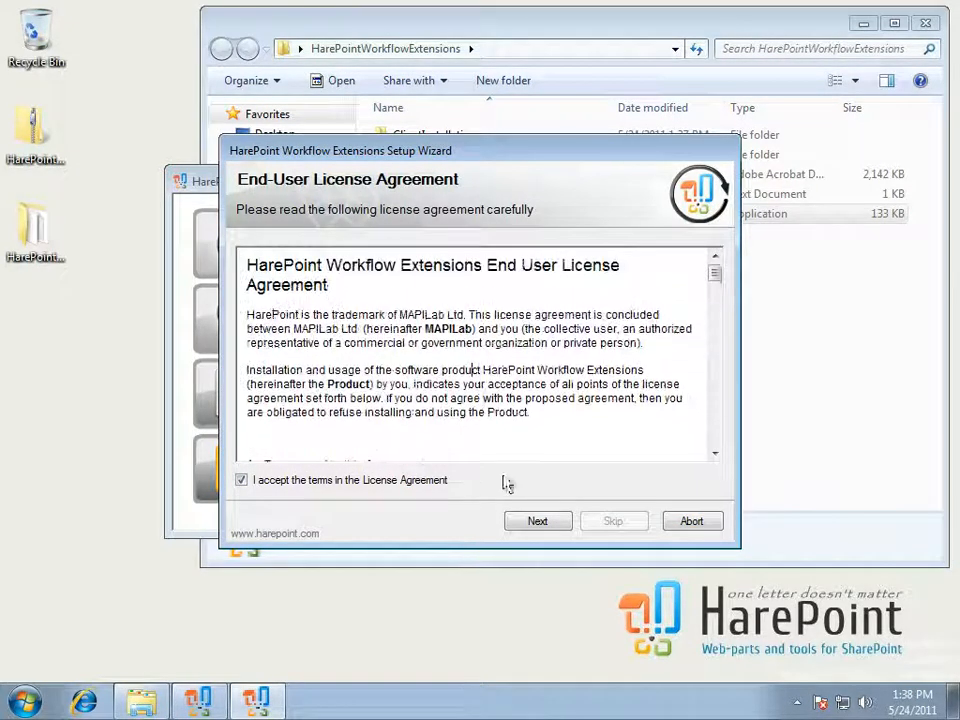
click(538, 522)
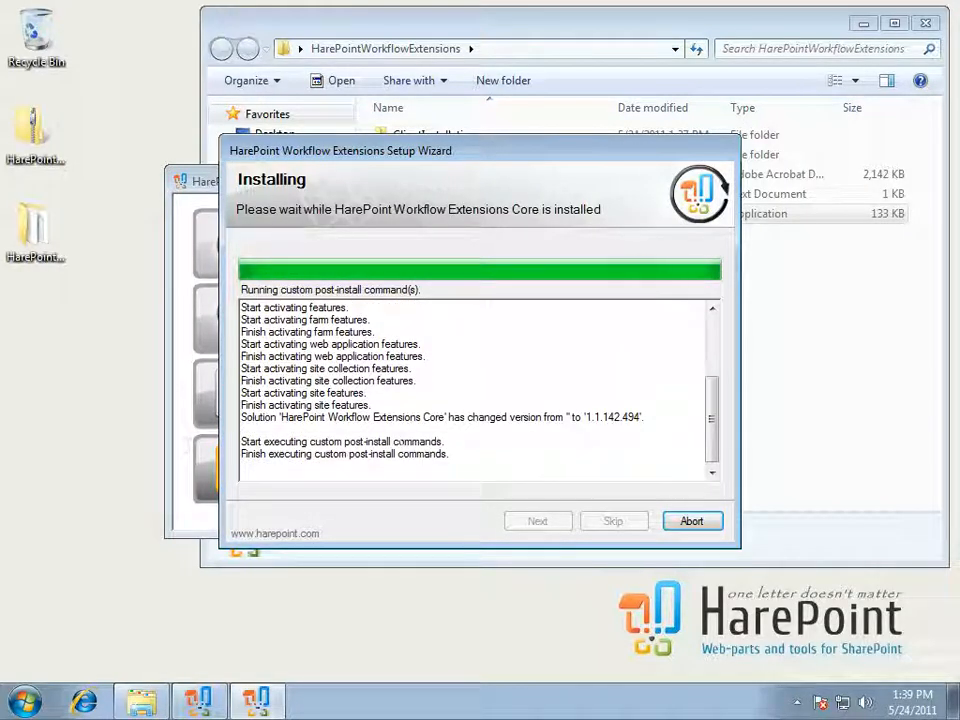
Install the HarePoint Workflow Extensions Administration solution and finish the setup wizard
drag(312, 465, 419, 465)
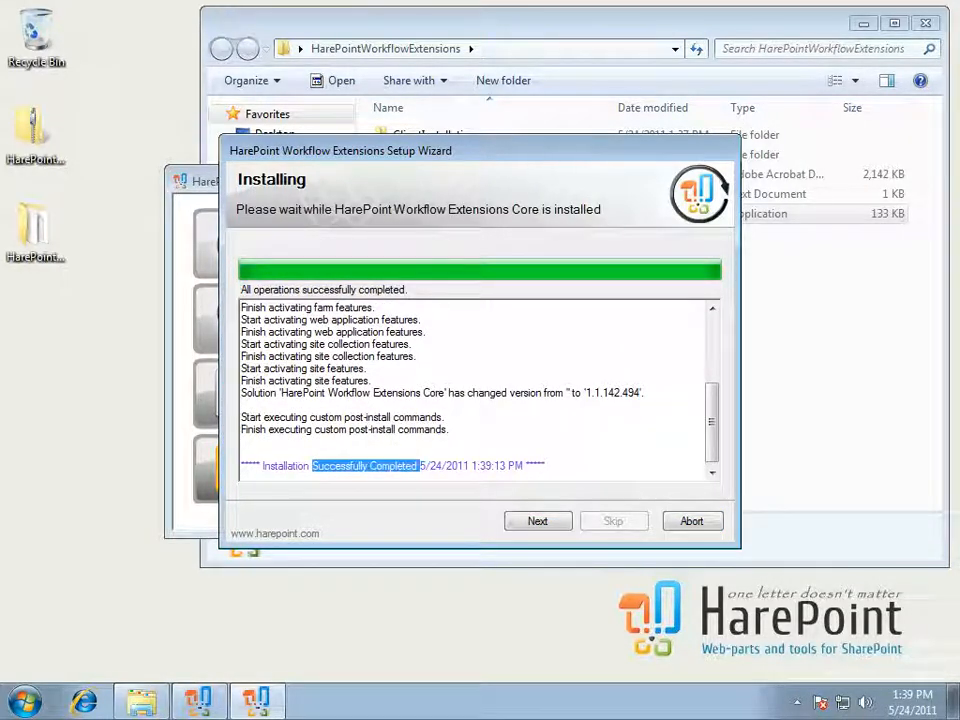
click(537, 525)
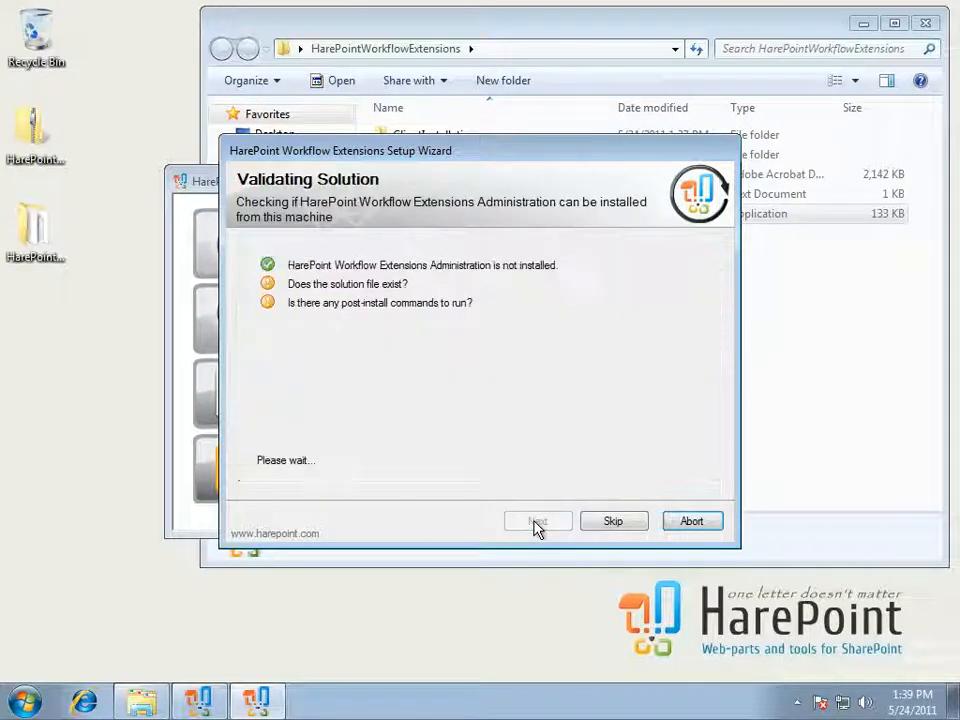
click(537, 524)
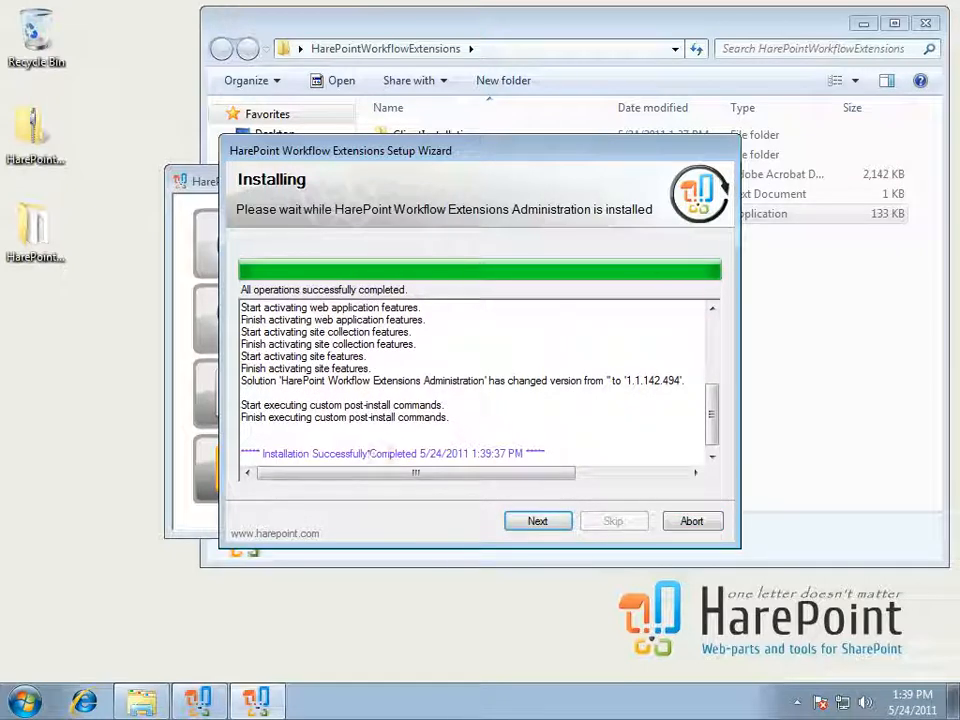
click(370, 453)
click(537, 521)
click(706, 525)
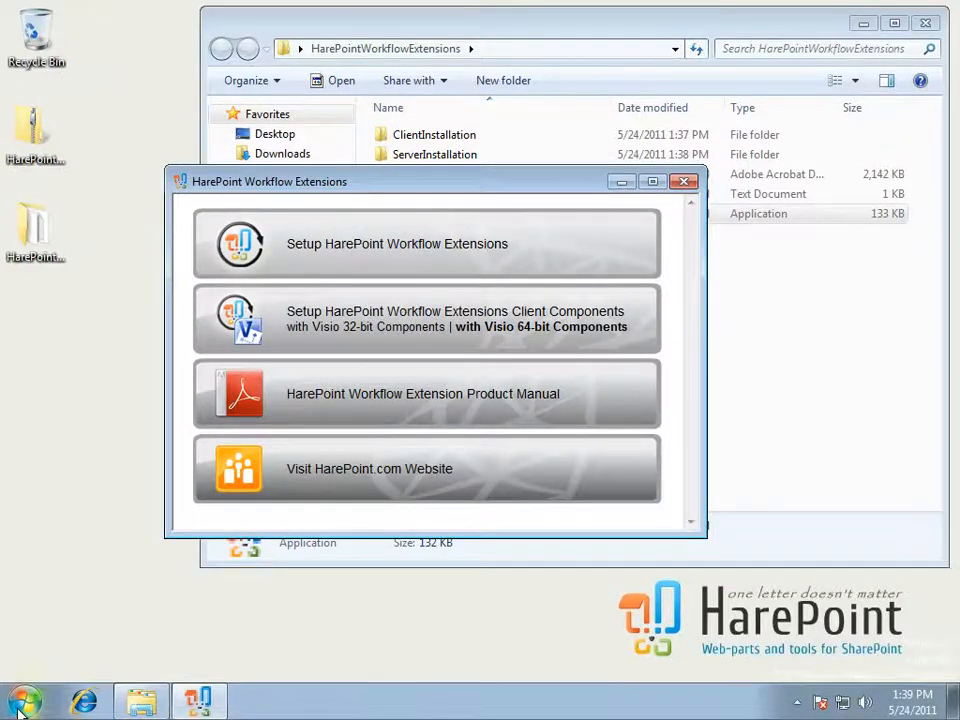
Check the HarePoint Workflow Extensions licensing page in SharePoint 2010 Central Administration, and close the browser
click(20, 708)
click(165, 293)
click(309, 456)
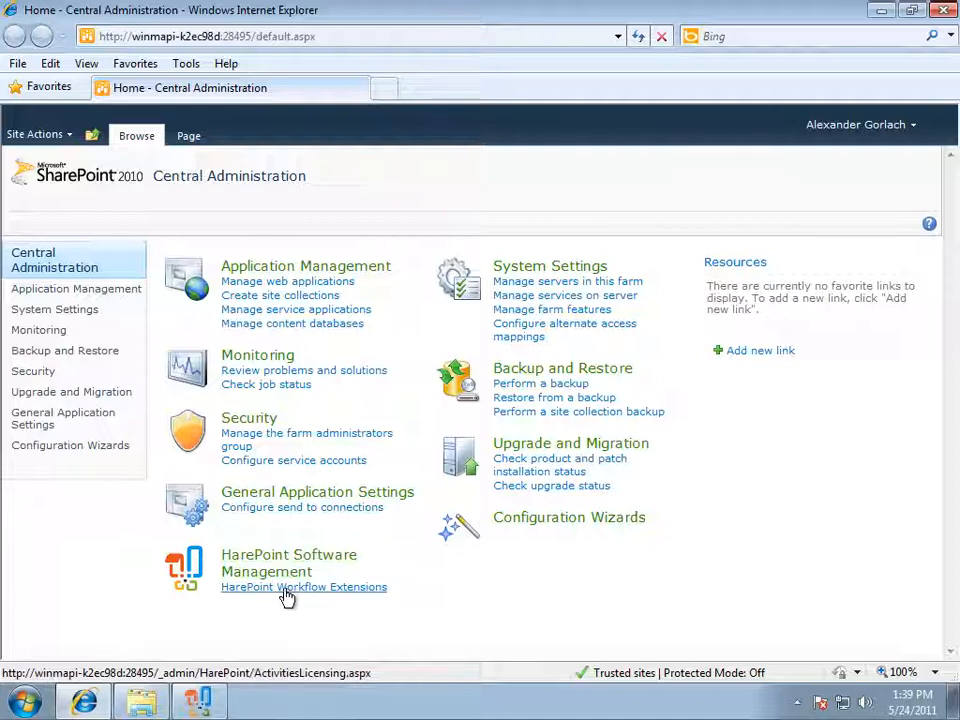
click(291, 597)
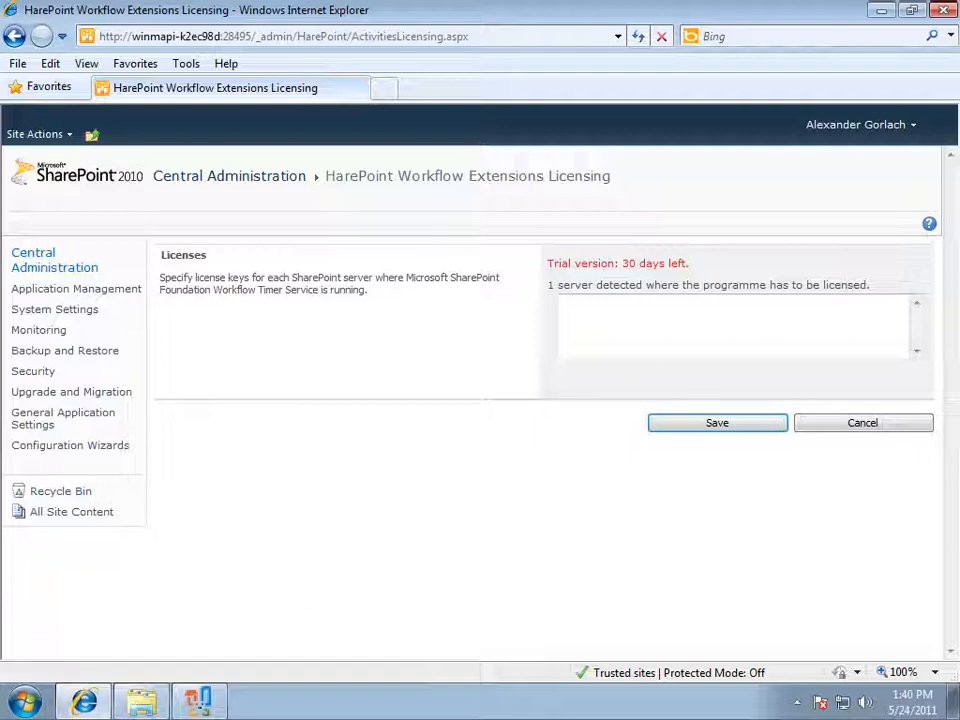
click(944, 10)
click(25, 702)
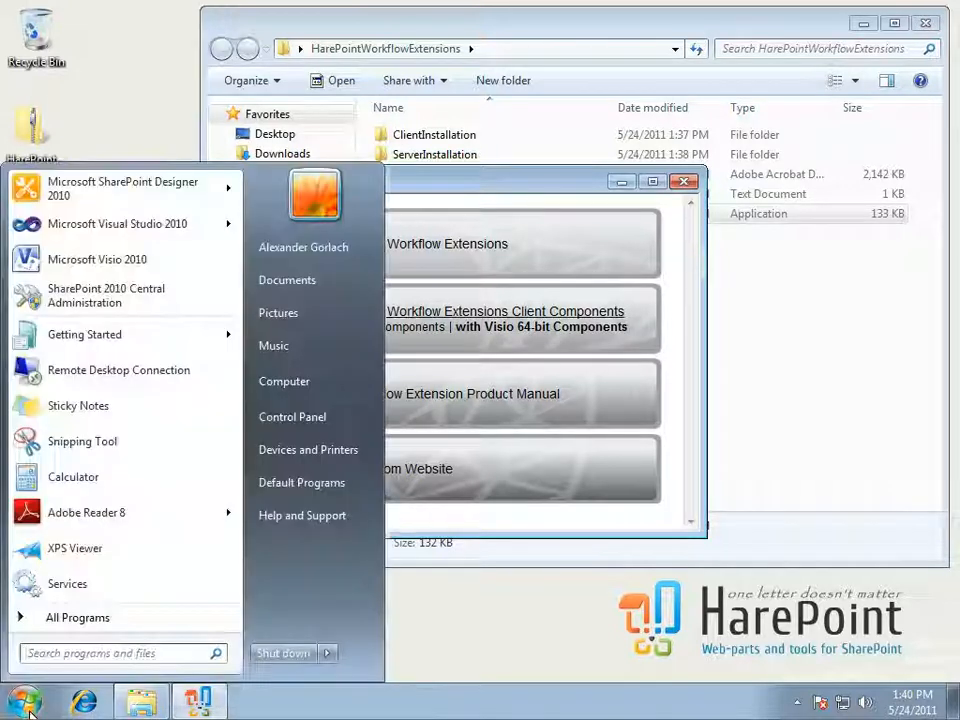
click(120, 188)
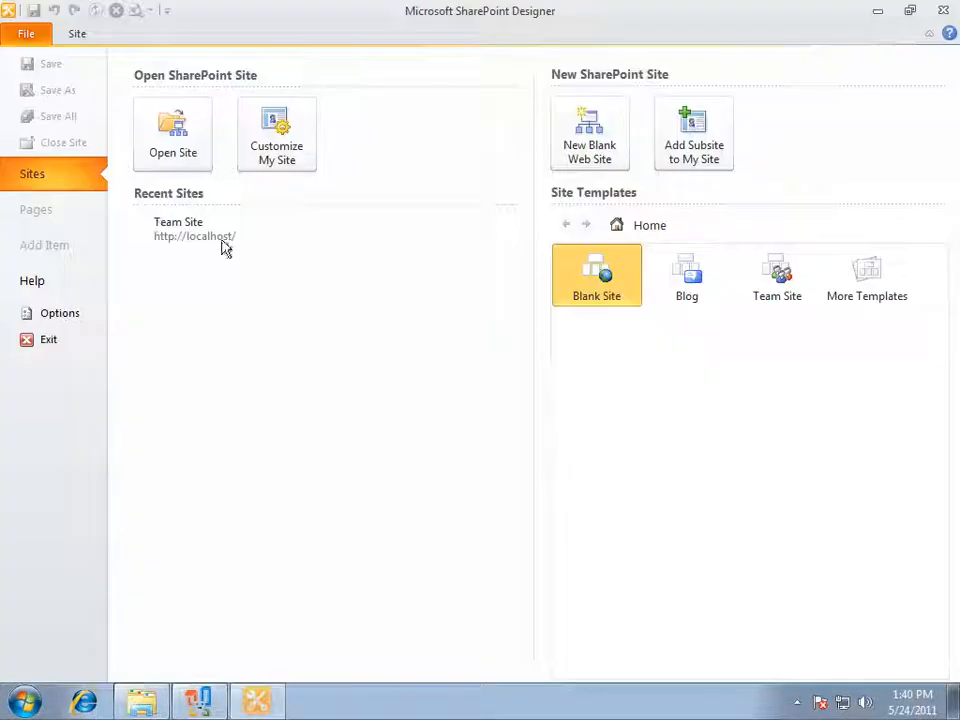
click(190, 230)
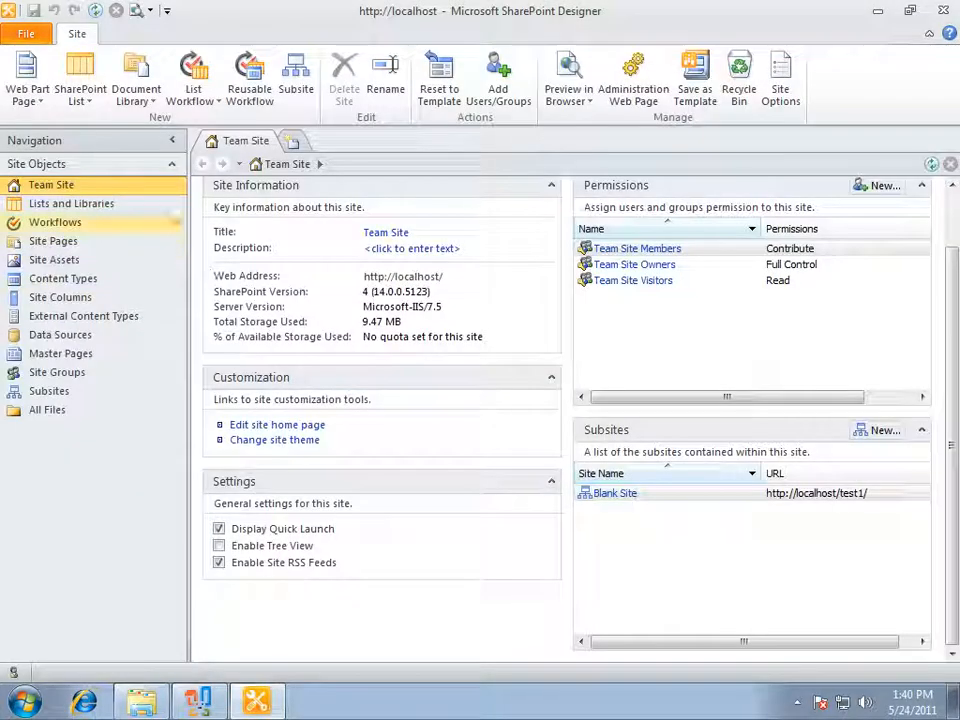
Create a list workflow named Test for the Shared Documents library
click(78, 223)
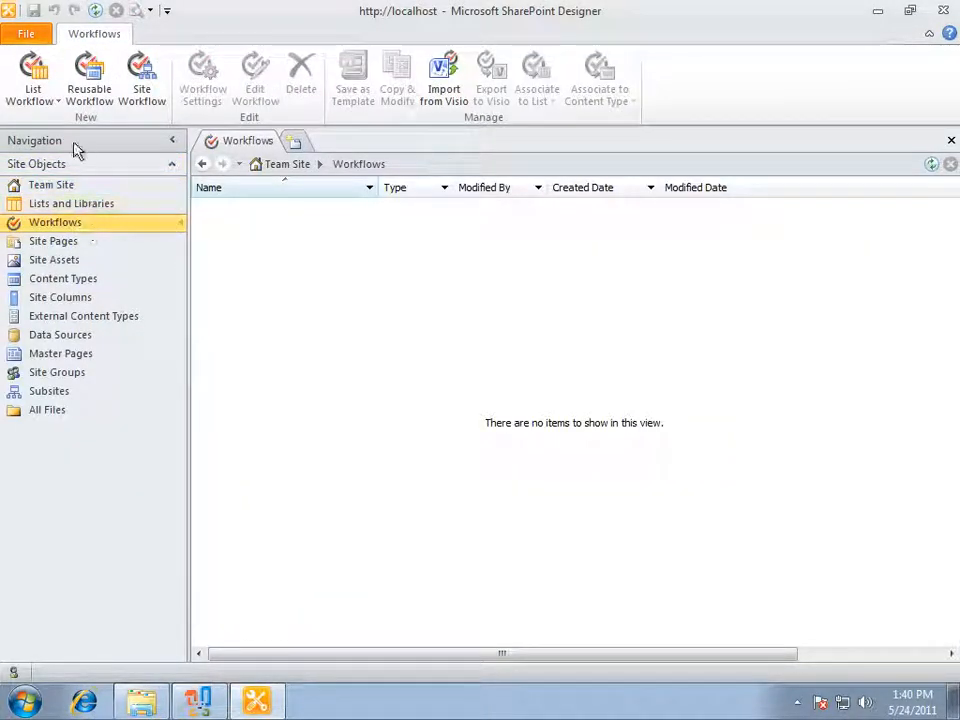
click(60, 101)
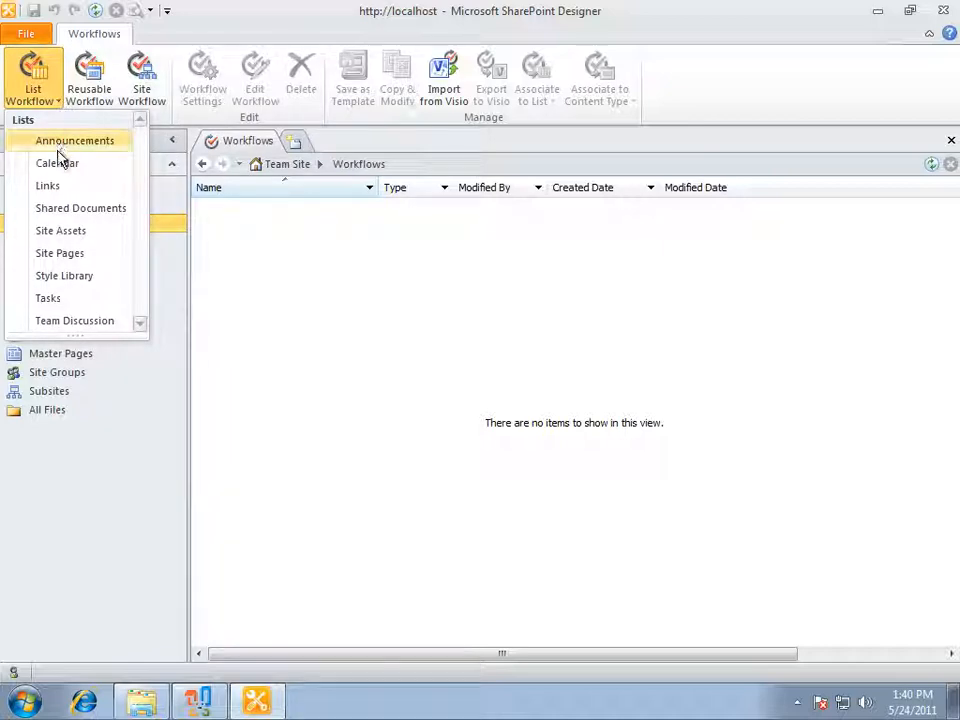
click(98, 210)
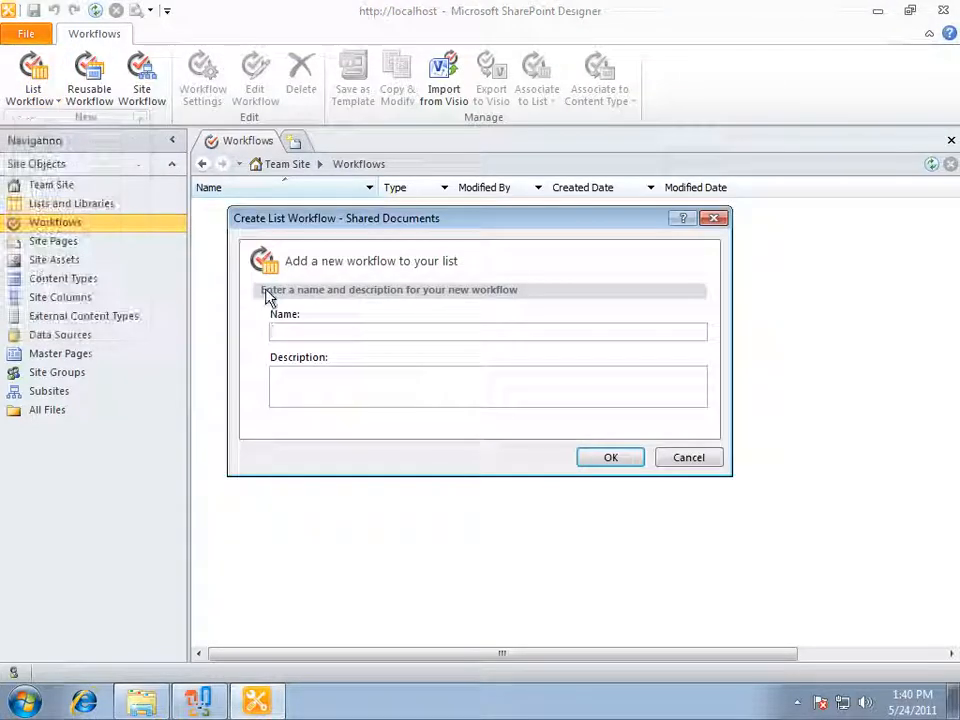
text(Test)
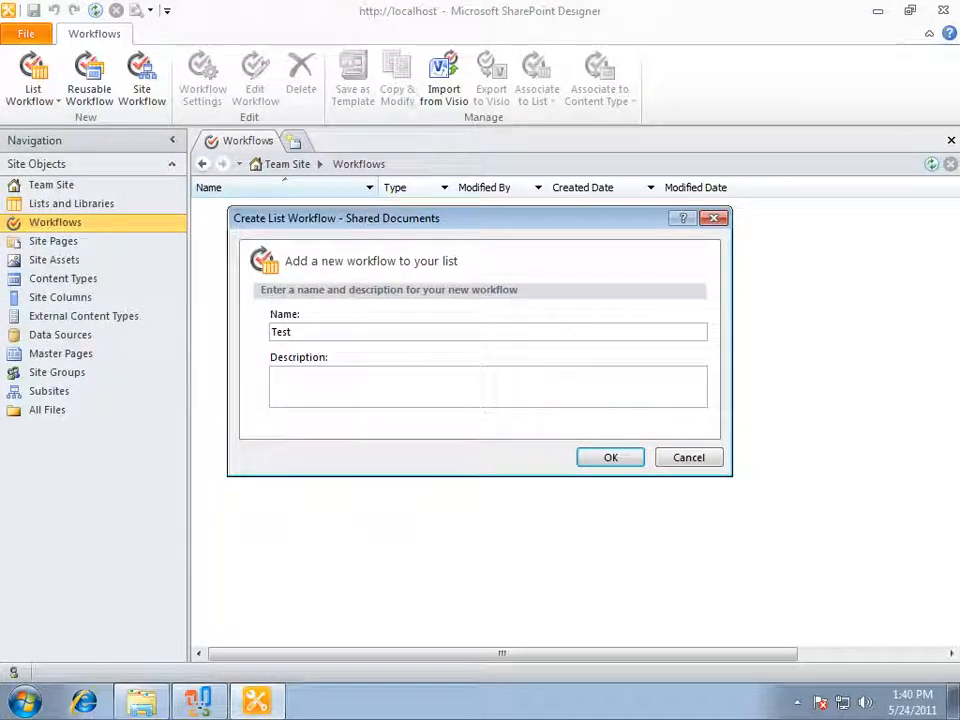
click(610, 458)
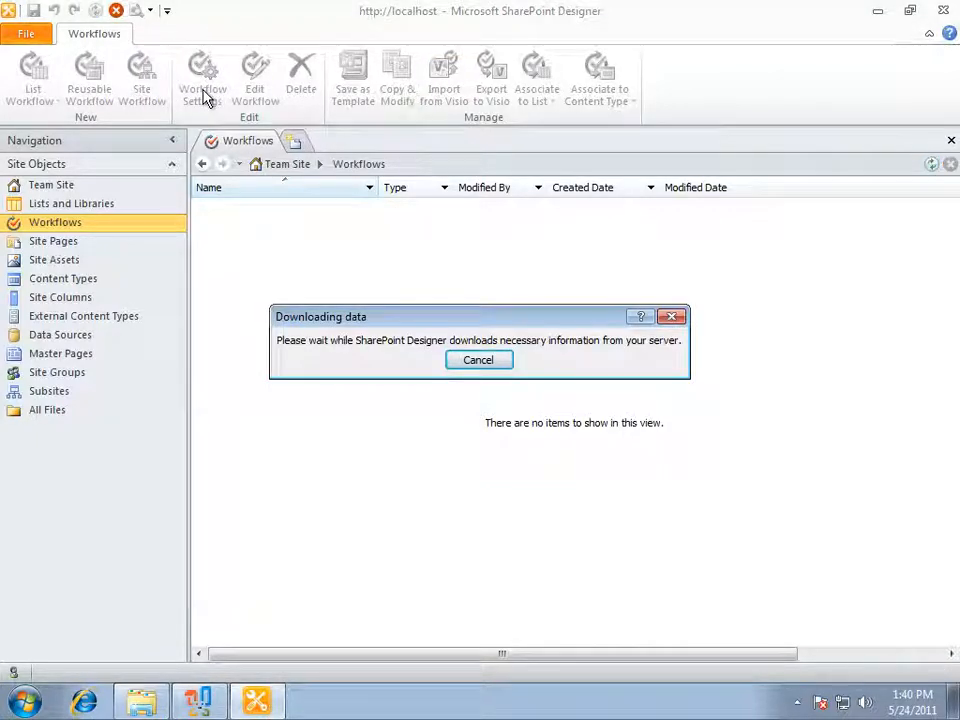
Add the Change Active Directory Account Settings action to Step 1 of the Test workflow
click(365, 103)
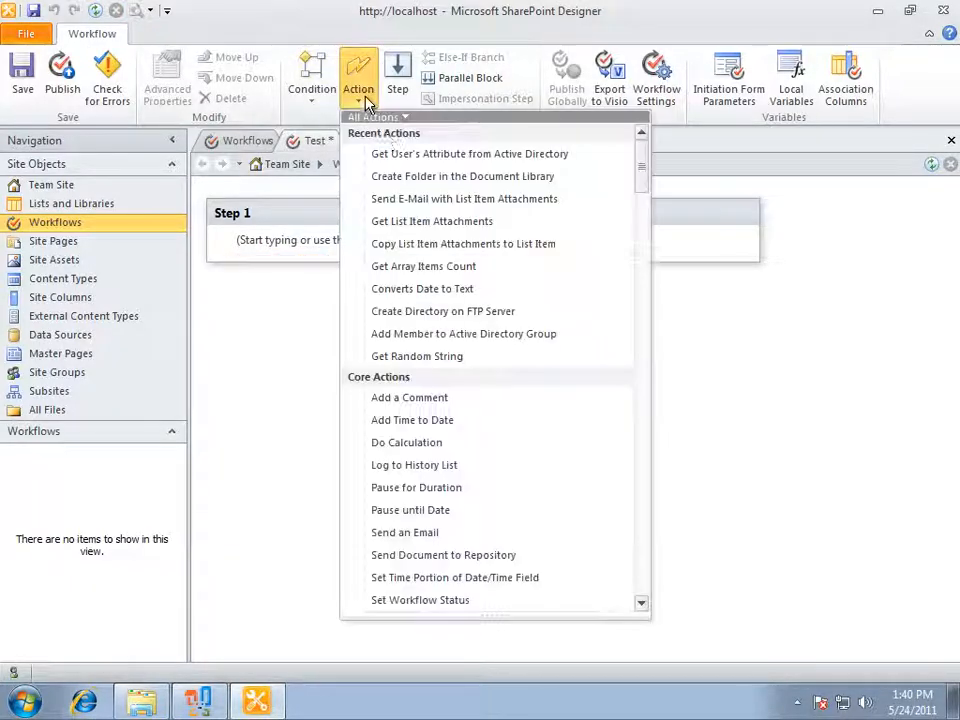
scroll(476, 446, down, 6)
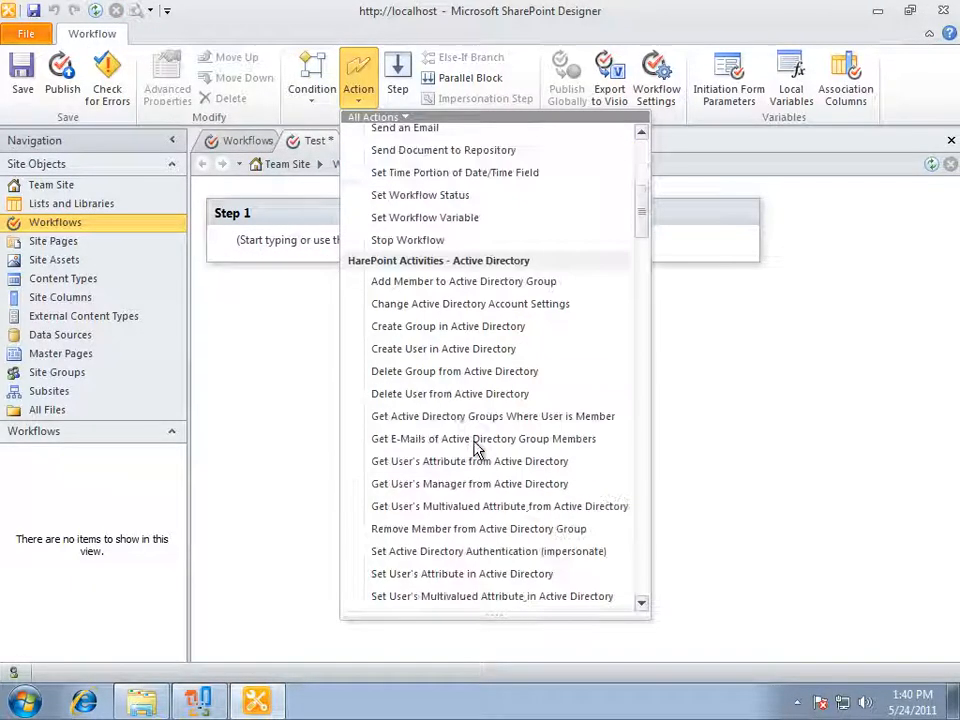
click(456, 308)
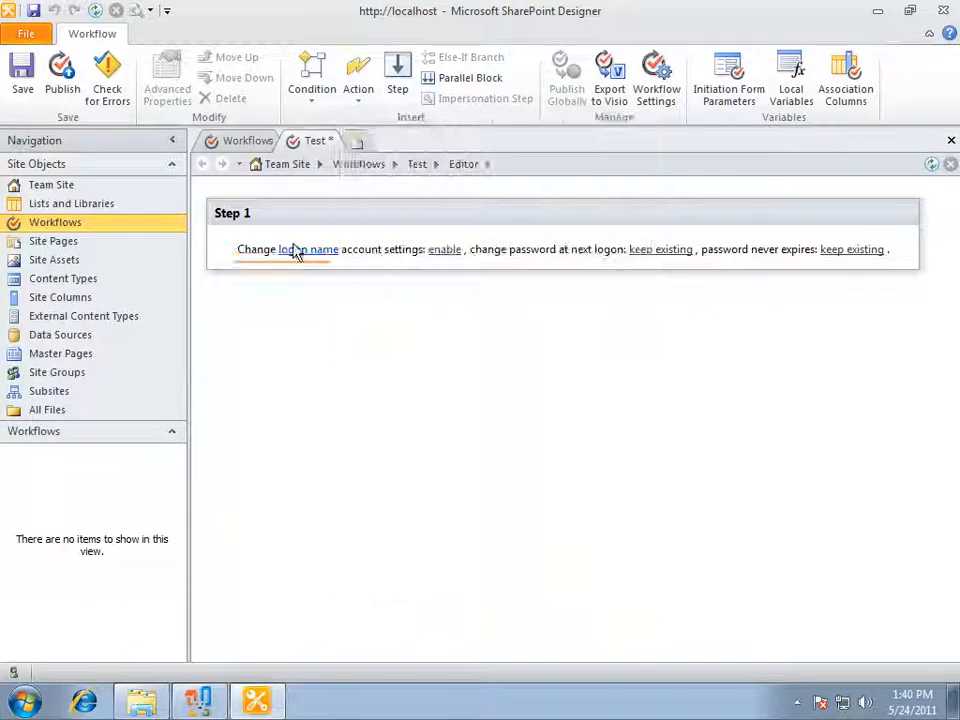
Add the Get User's Multivalued Attribute from Active Directory action to Step 1 and open its attribute parameter
click(361, 100)
scroll(450, 436, down, 3)
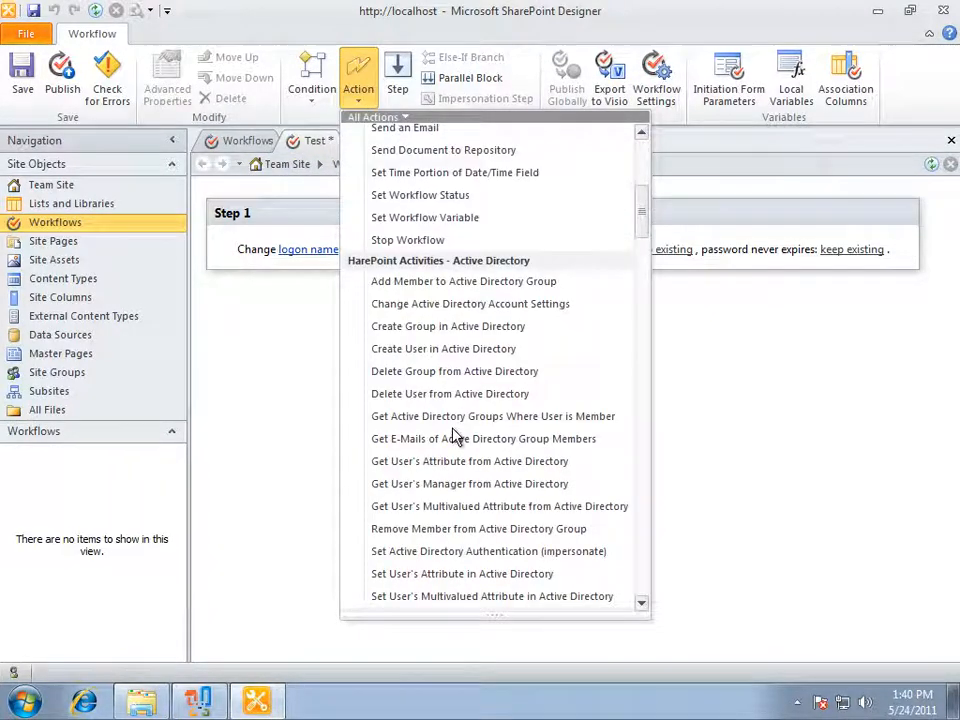
click(452, 437)
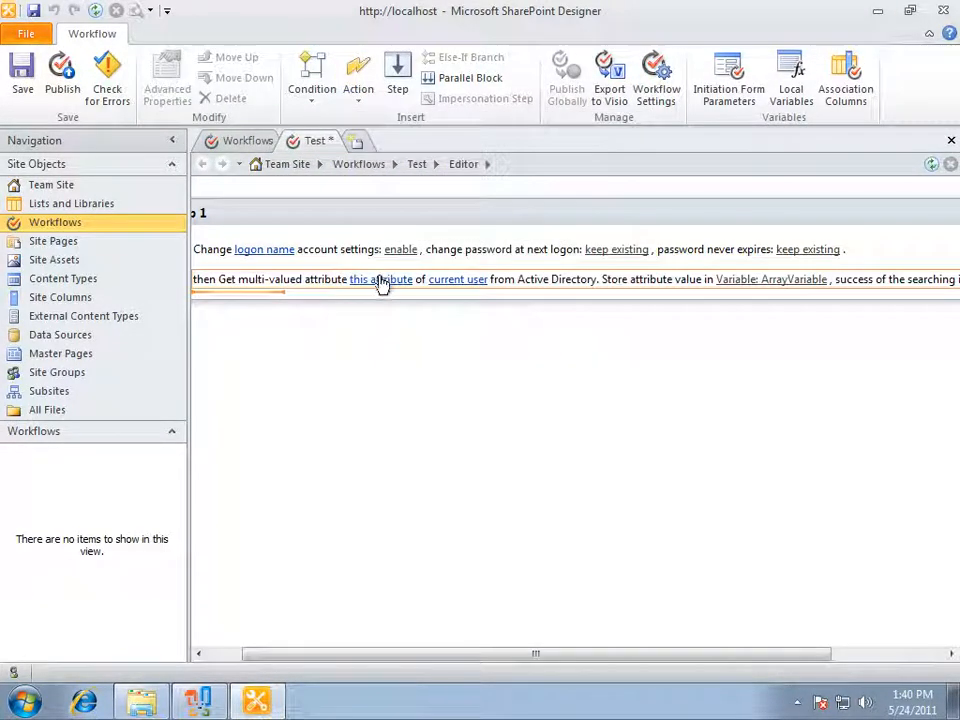
click(381, 279)
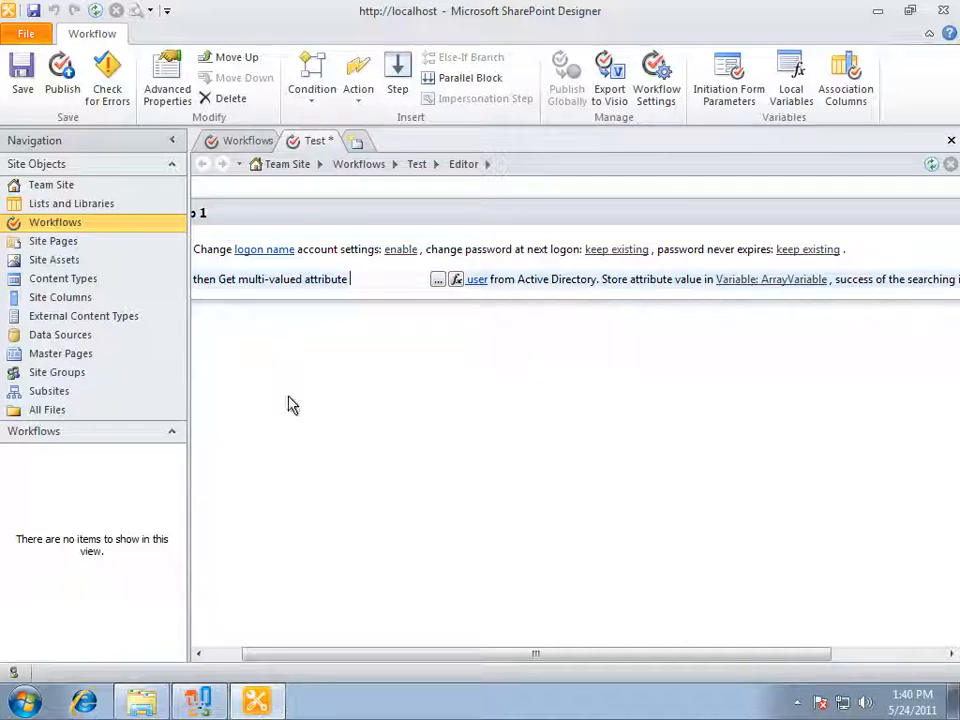
drag(343, 655, 309, 655)
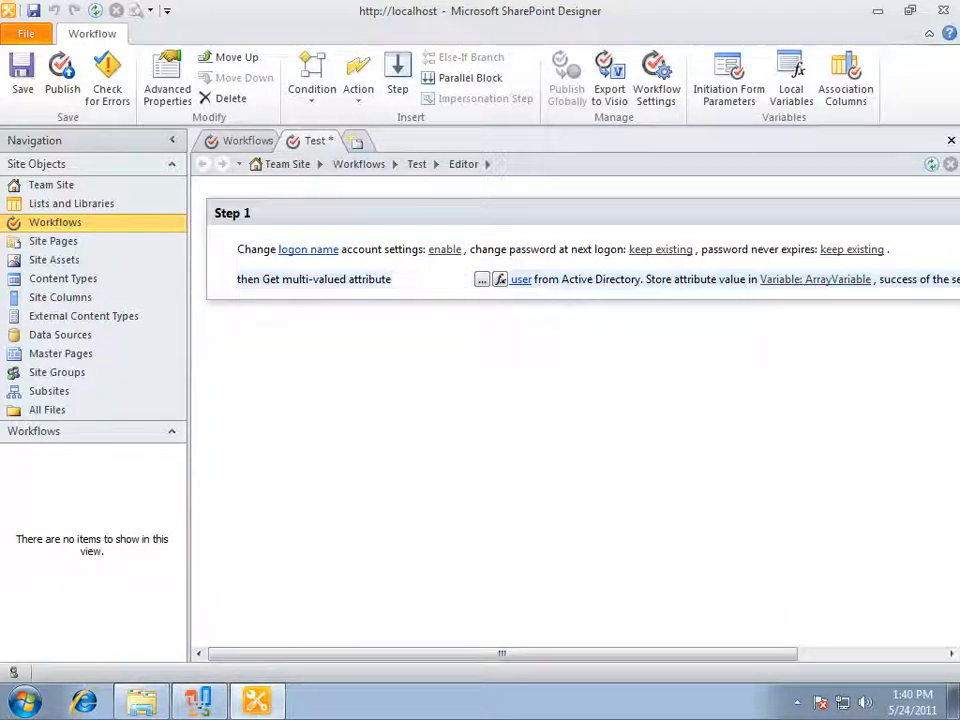
Add the HarePoint Set DateTime Constant action to Step 1 below the multi-valued attribute action
click(358, 80)
scroll(432, 355, down, 3)
scroll(432, 355, down, 4)
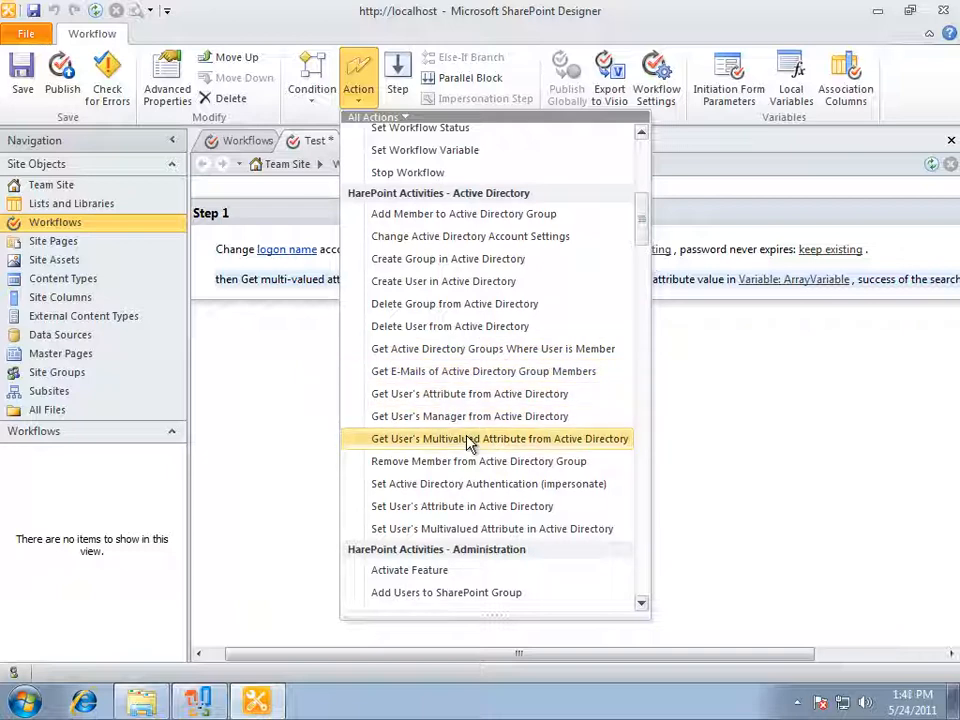
scroll(478, 447, down, 2)
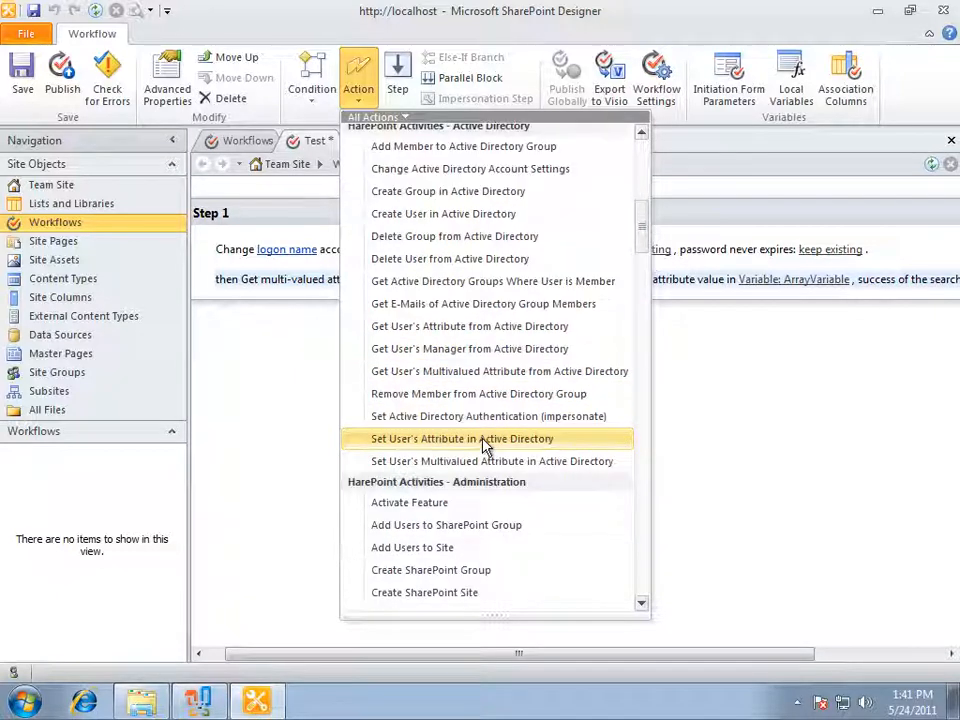
scroll(492, 445, down, 4)
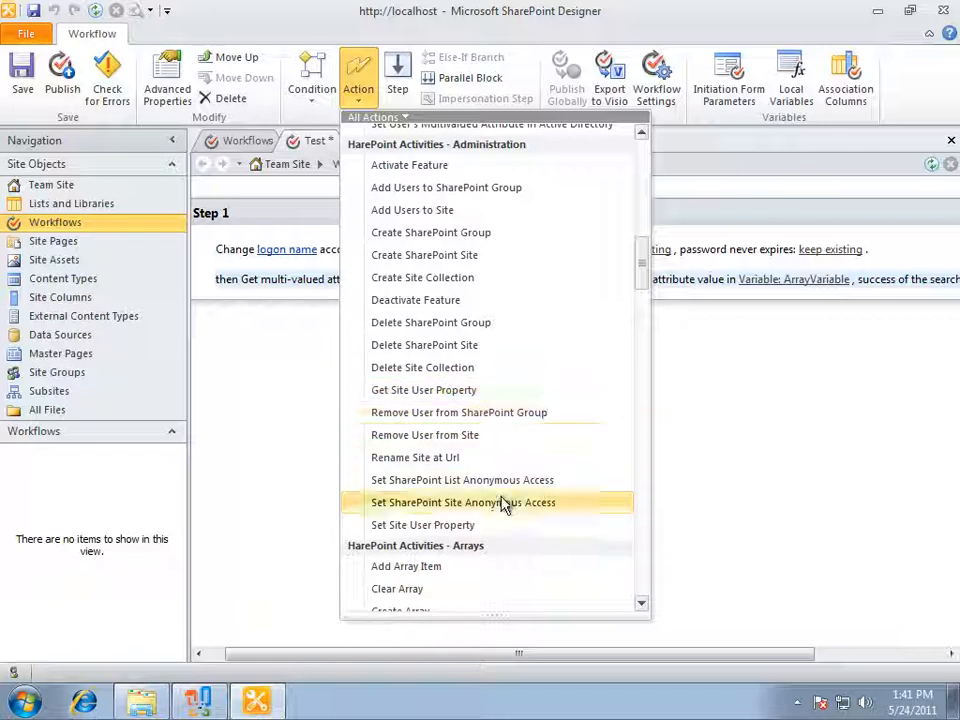
scroll(498, 478, down, 5)
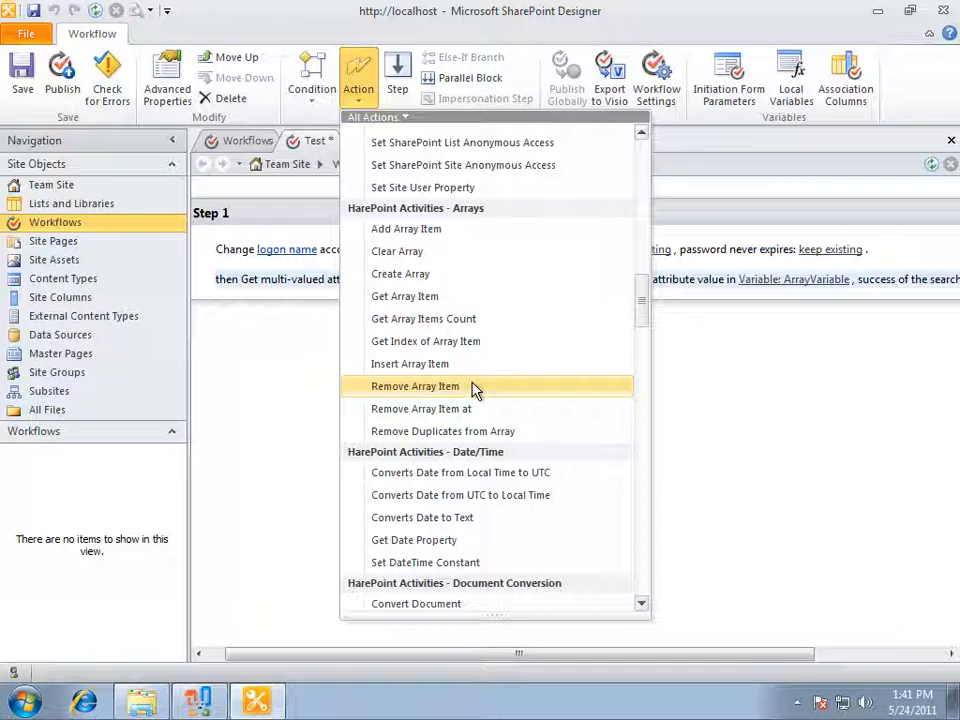
scroll(475, 389, down, 4)
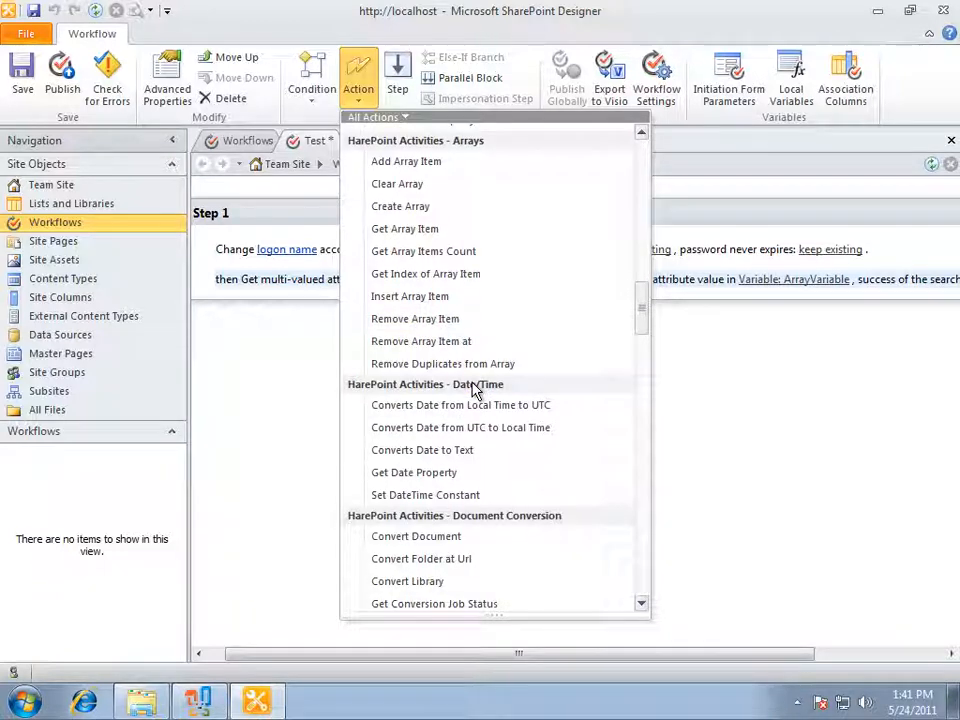
scroll(475, 389, down, 1)
scroll(472, 364, up, 1)
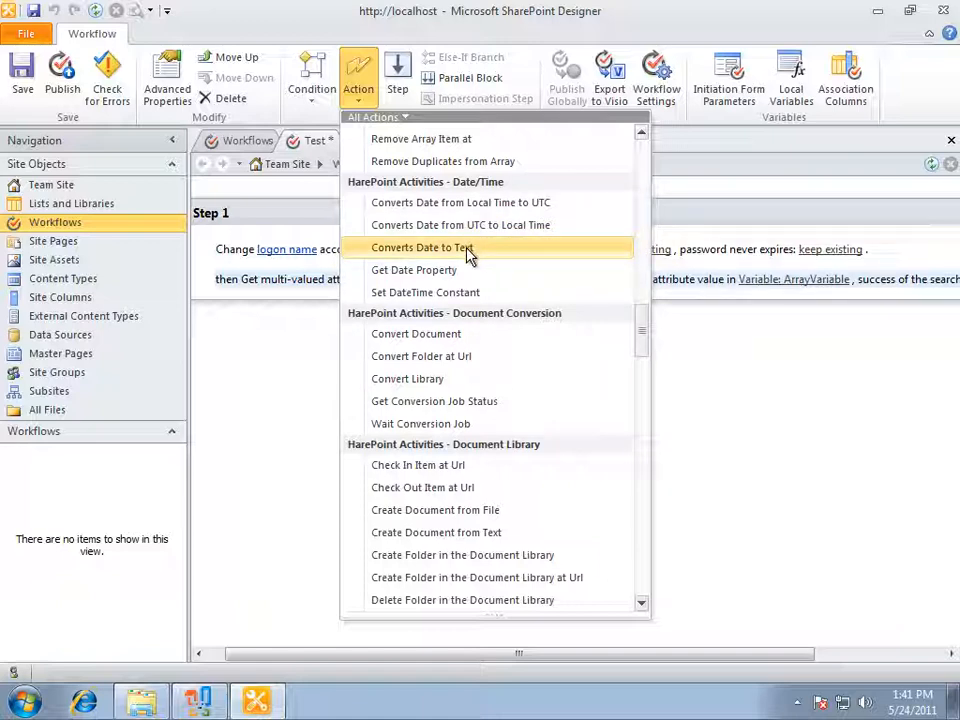
click(451, 292)
Review the date constants offered by the Set DateTime Constant action, keeping Now
click(345, 310)
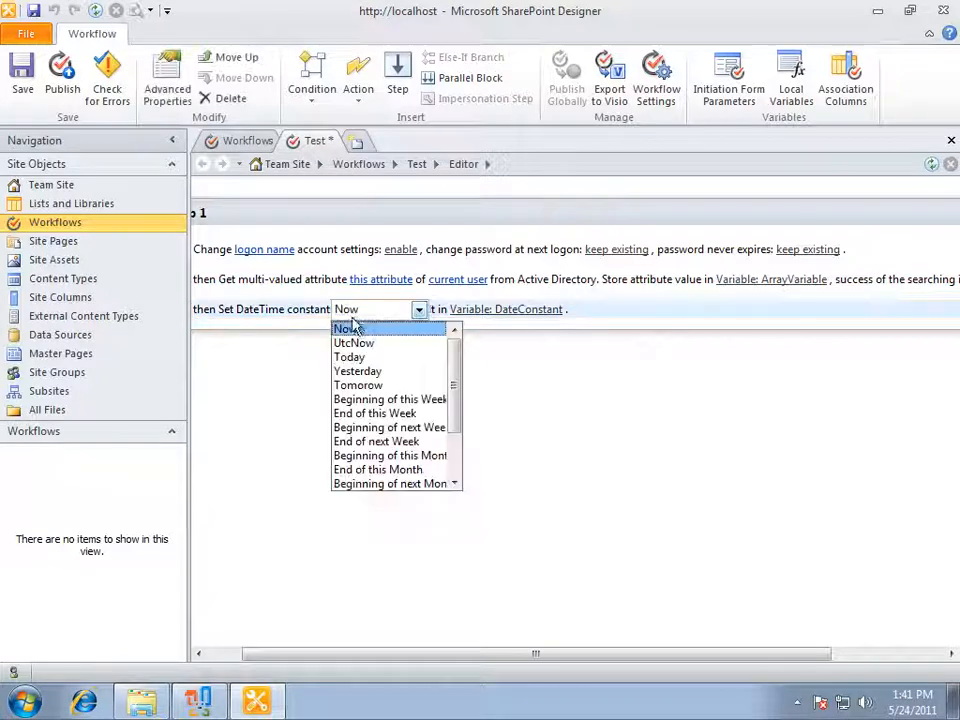
scroll(386, 432, down, 2)
scroll(392, 445, up, 2)
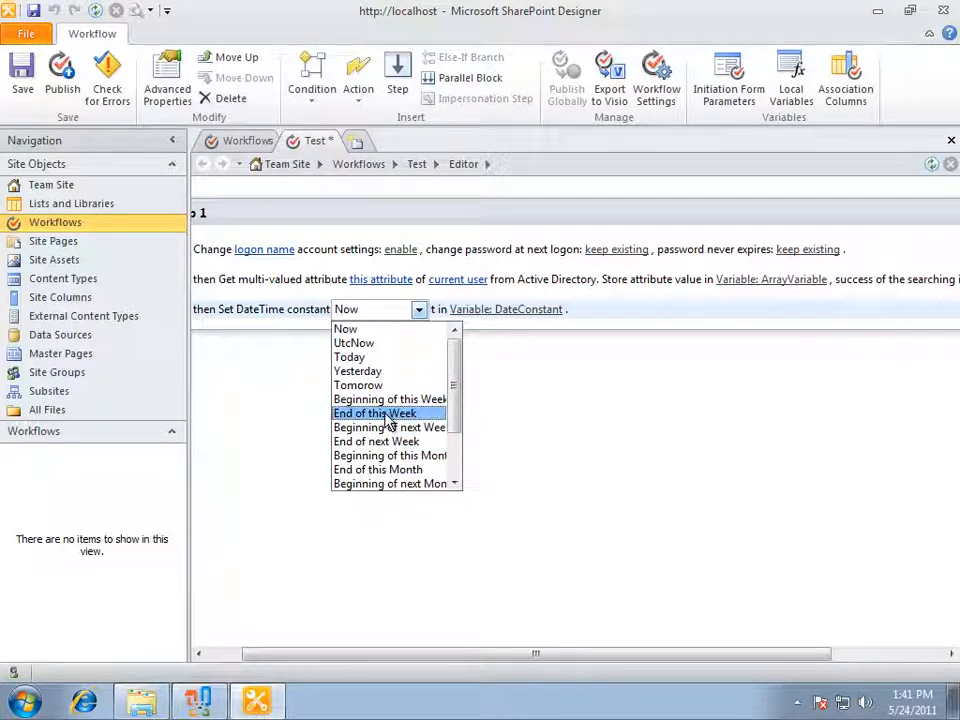
click(370, 250)
Add the HarePoint Convert Document action to Step 1 and look over its output format options
click(359, 108)
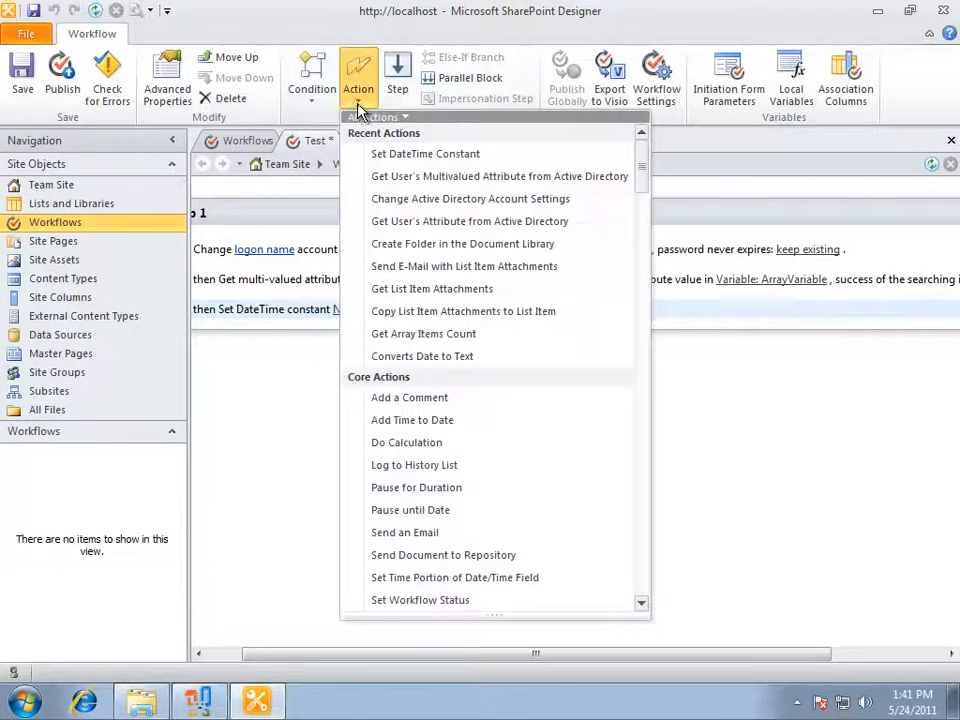
scroll(527, 416, down, 4)
scroll(530, 418, down, 12)
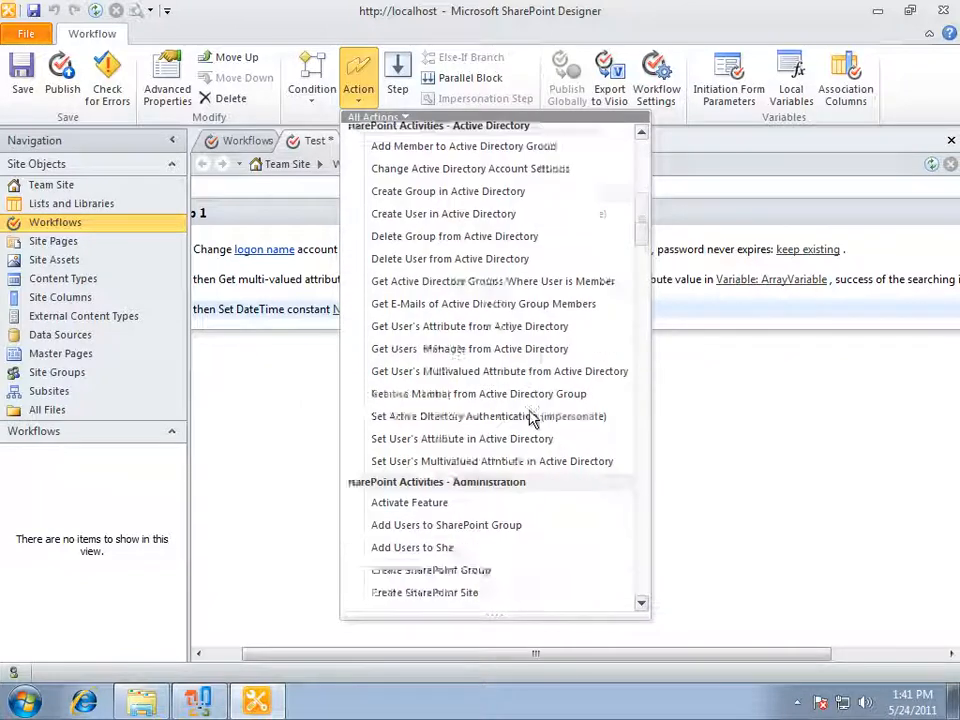
scroll(531, 419, down, 5)
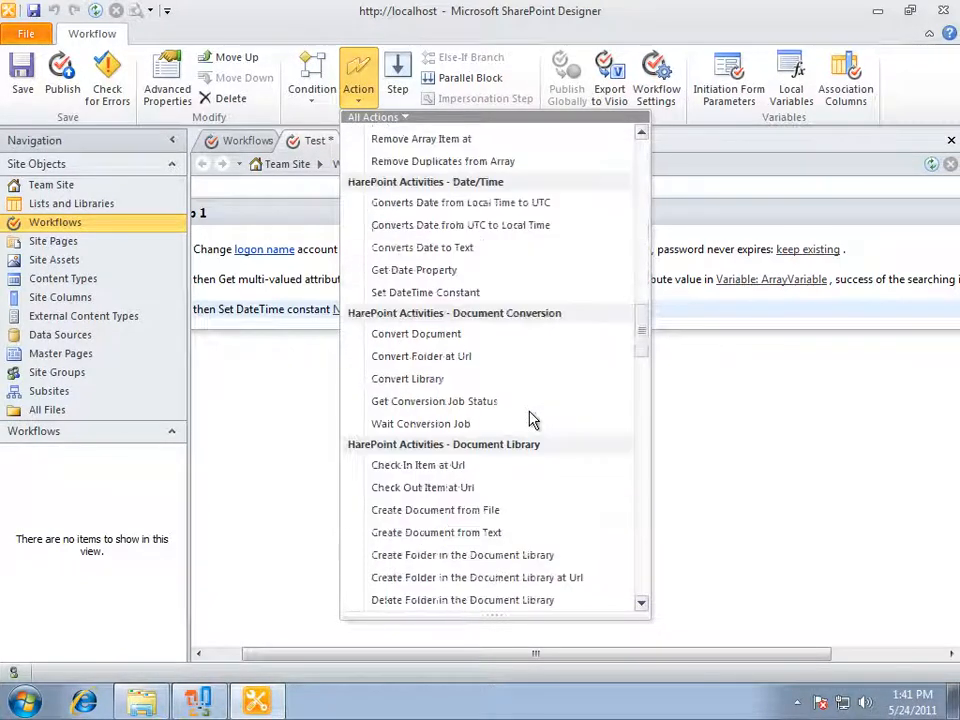
click(465, 344)
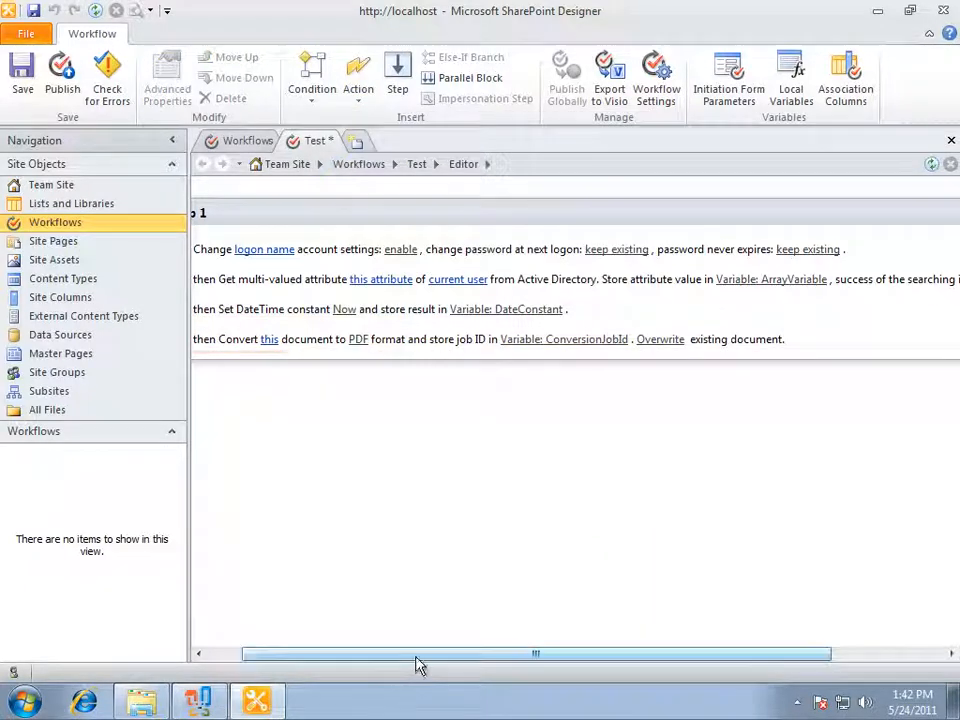
drag(418, 664, 337, 663)
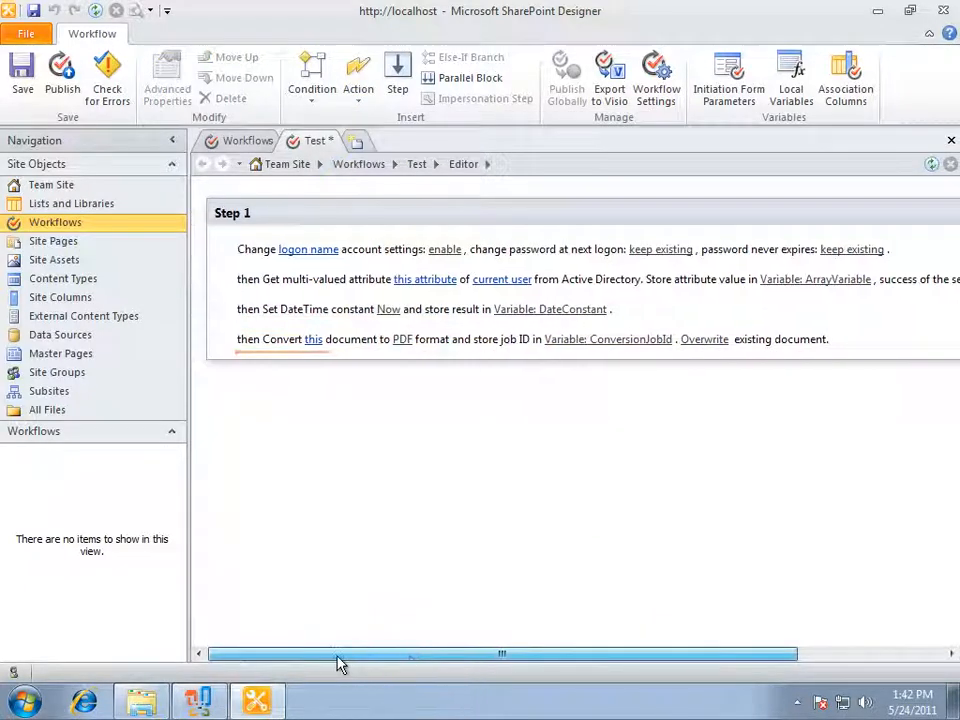
click(402, 342)
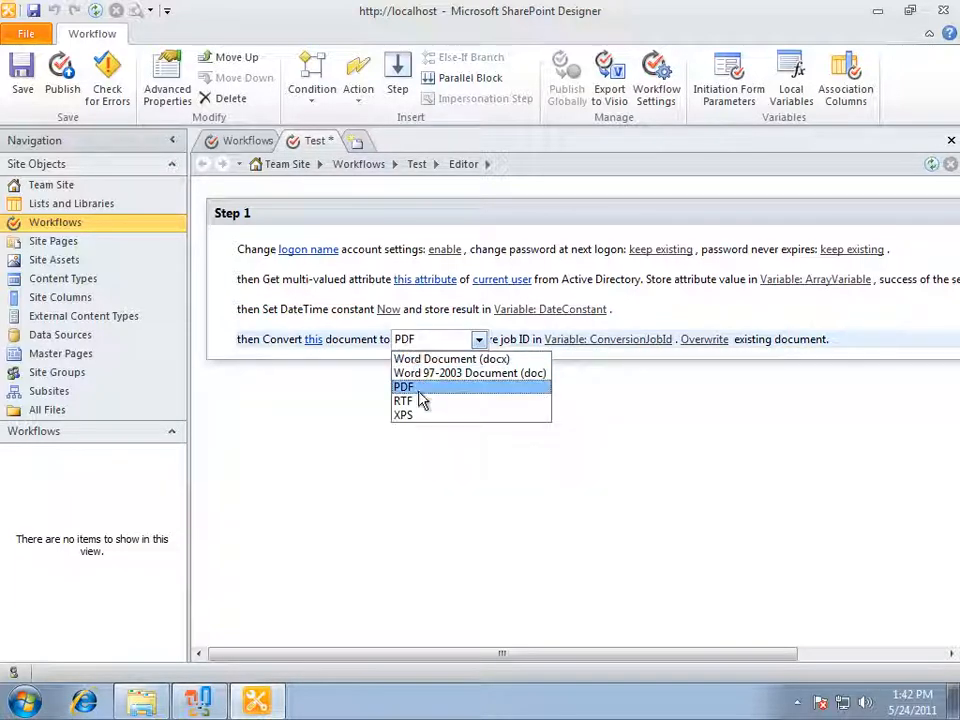
Add the HarePoint Calculate Aggregation Function action to Step 1 and look over its function options, keeping SUM
click(364, 112)
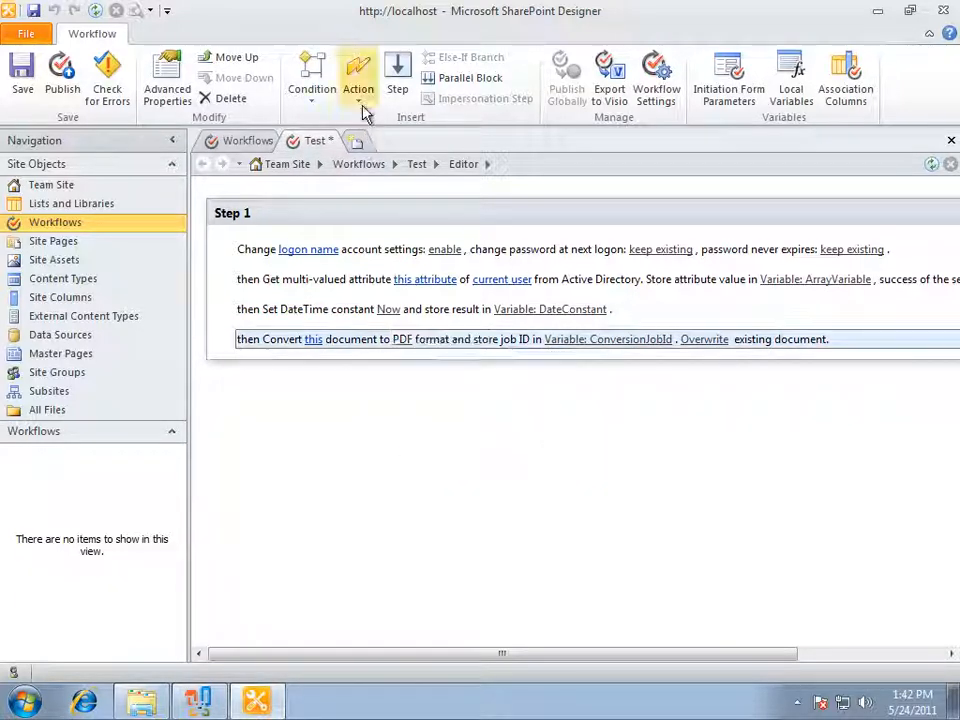
scroll(428, 465, down, 14)
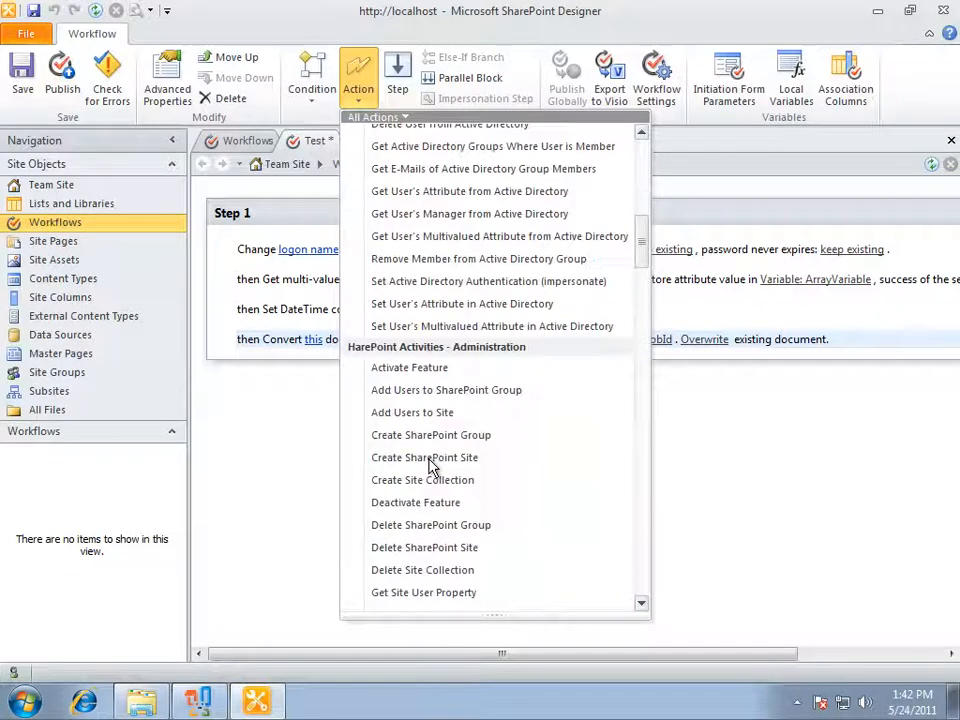
scroll(432, 470, down, 8)
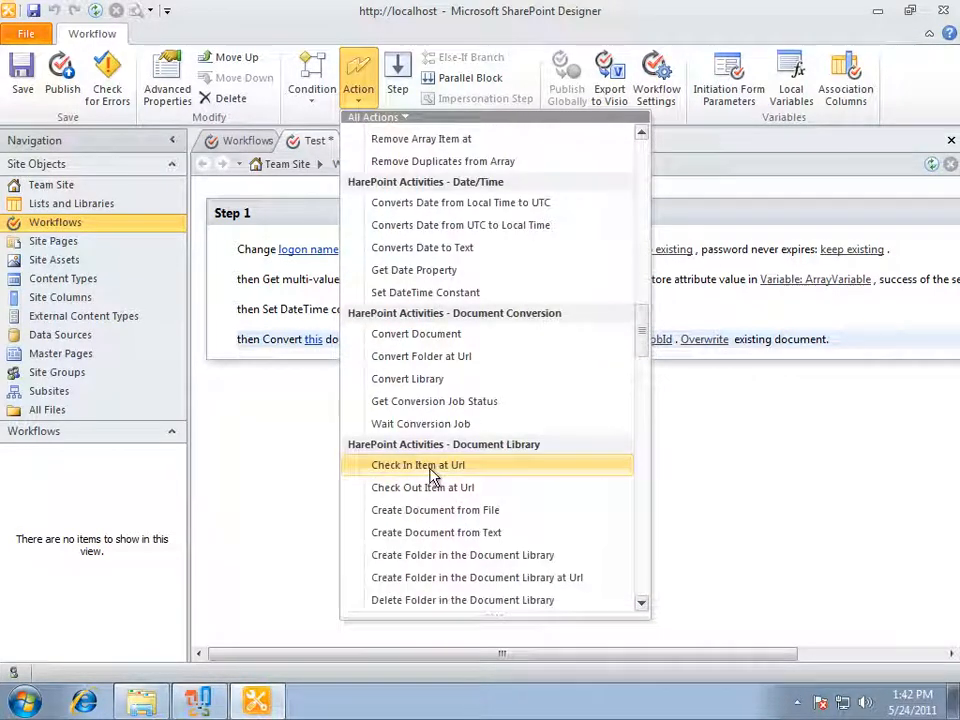
scroll(432, 485, down, 1)
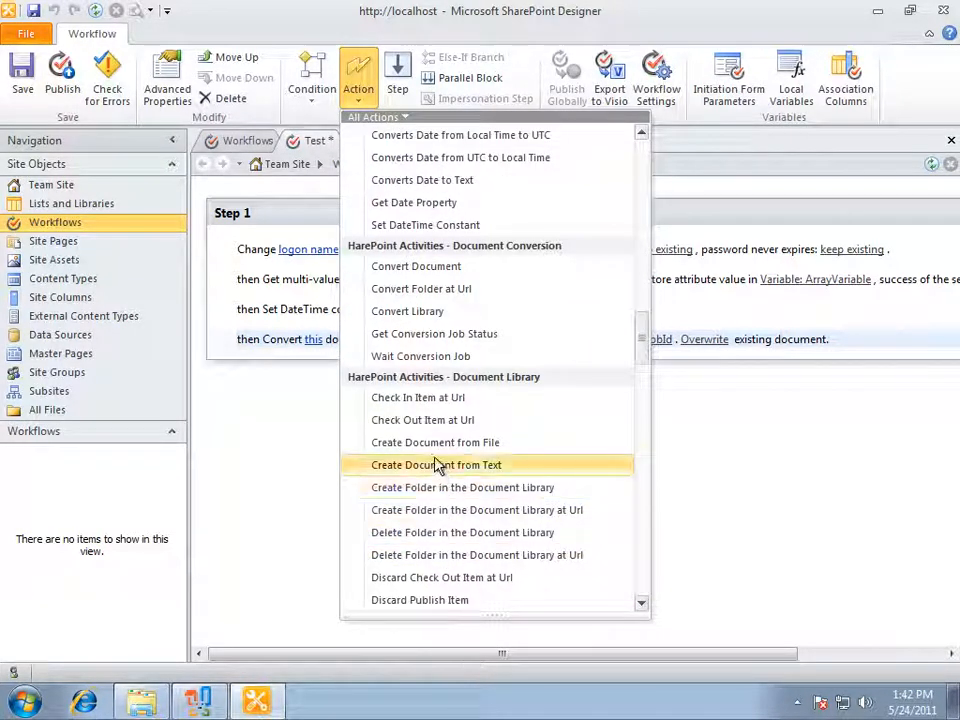
scroll(476, 489, down, 3)
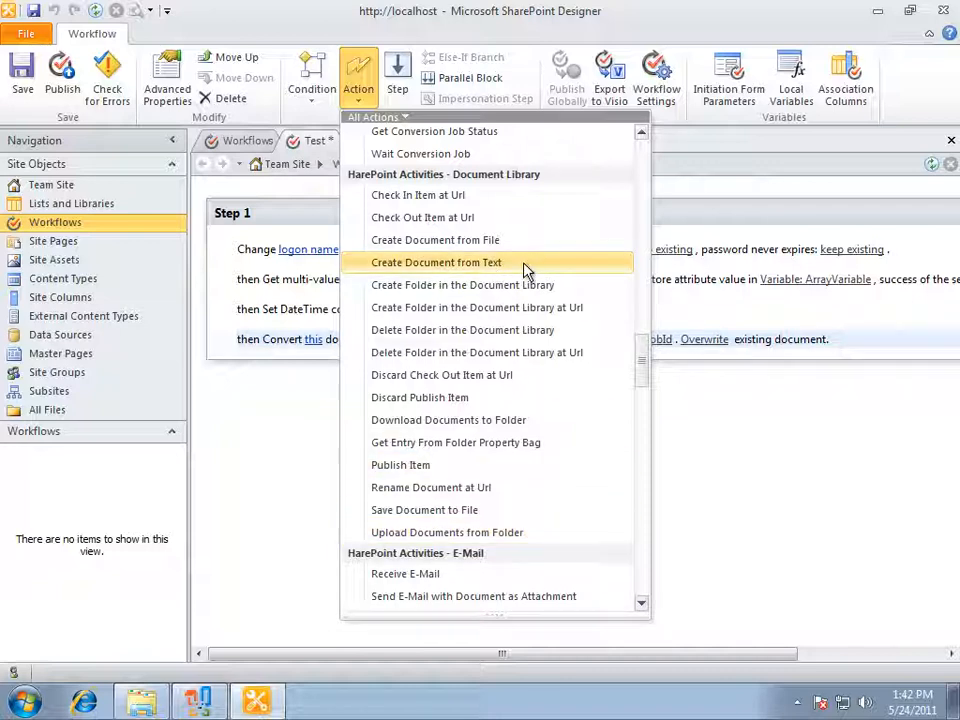
scroll(525, 396, down, 4)
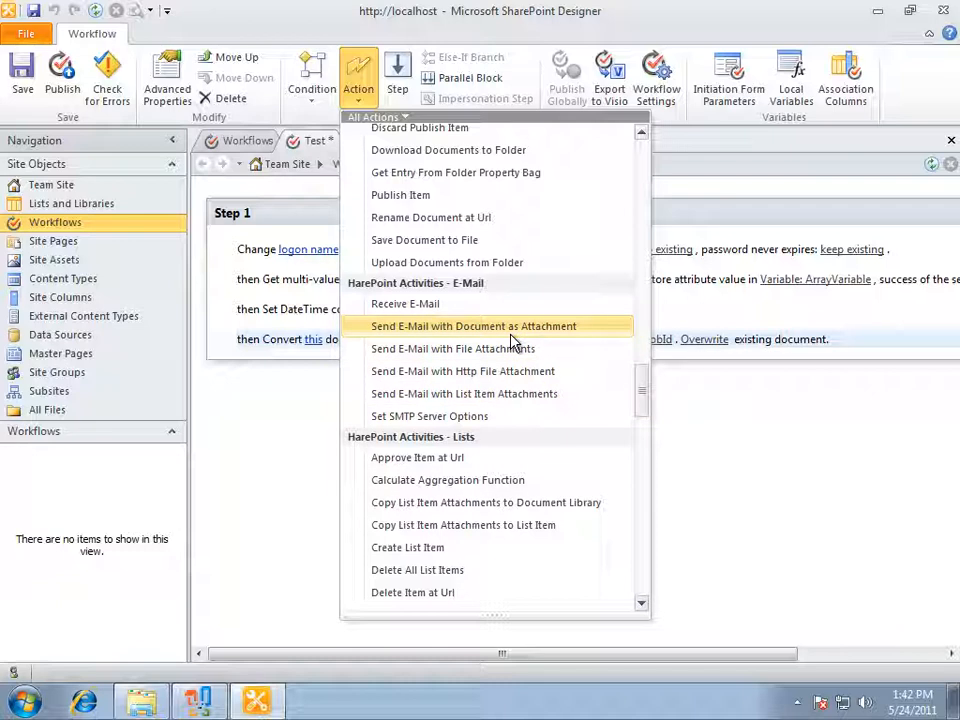
scroll(492, 258, up, 2)
scroll(492, 258, up, 2)
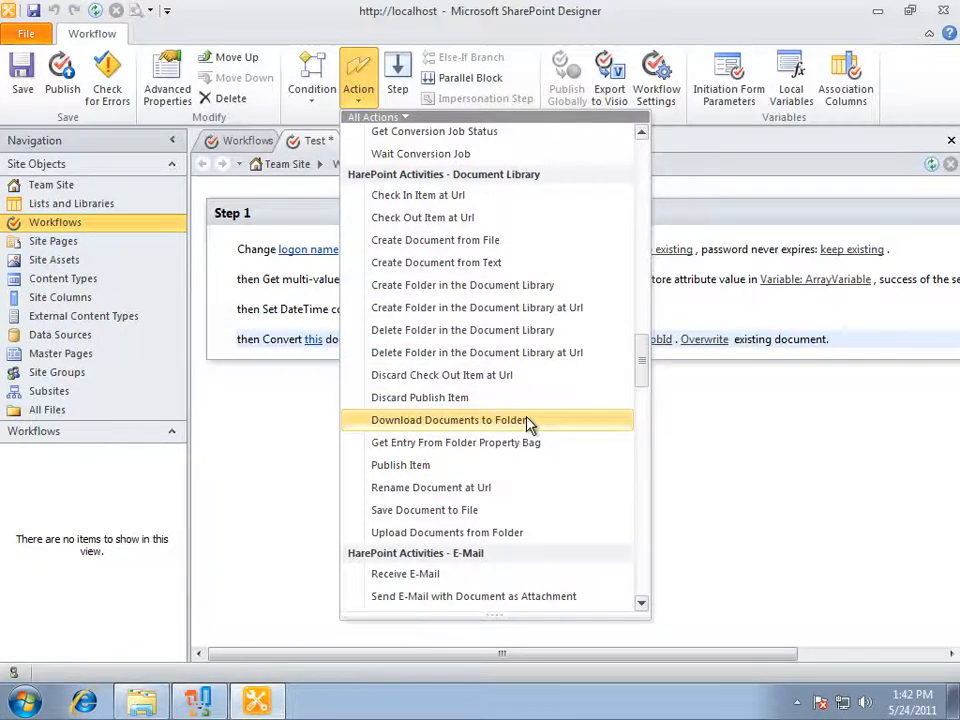
scroll(528, 424, down, 4)
scroll(528, 424, down, 2)
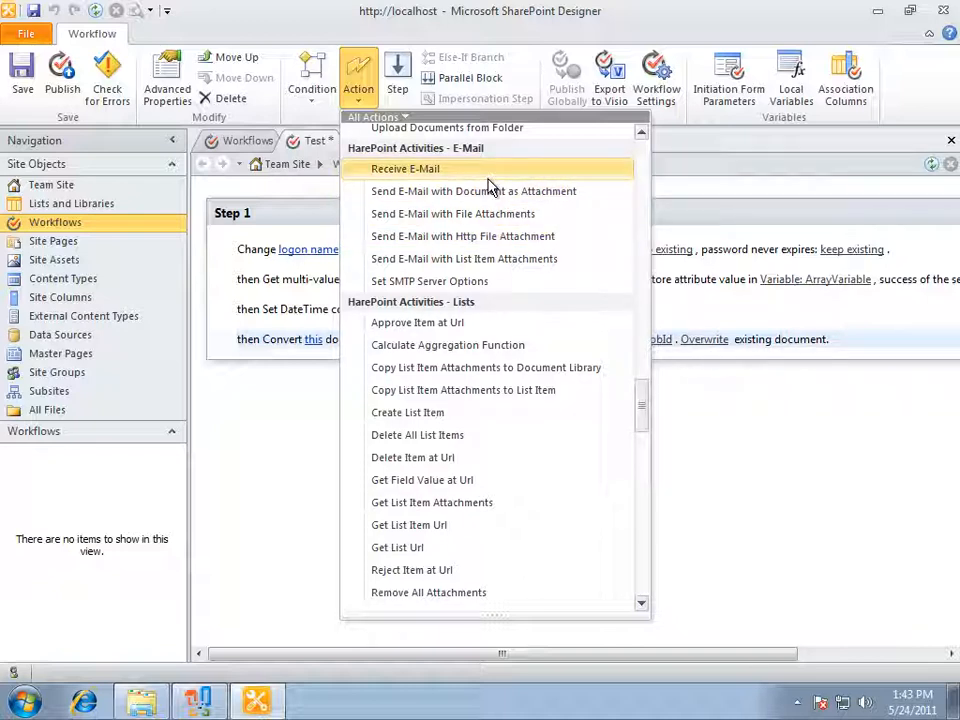
scroll(521, 358, down, 2)
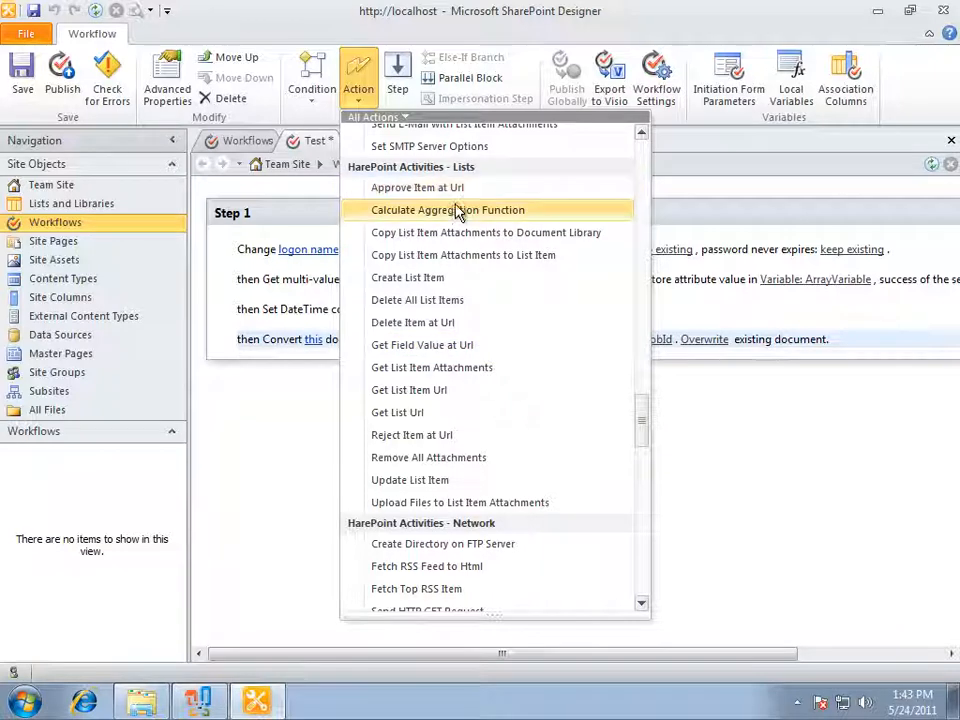
click(422, 210)
click(281, 371)
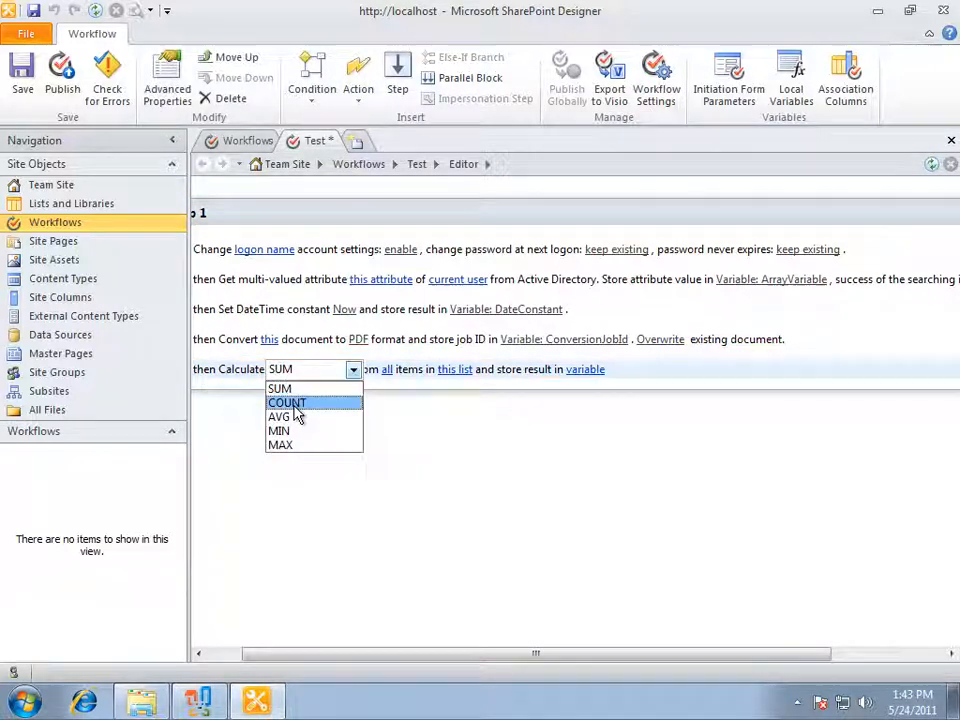
click(316, 638)
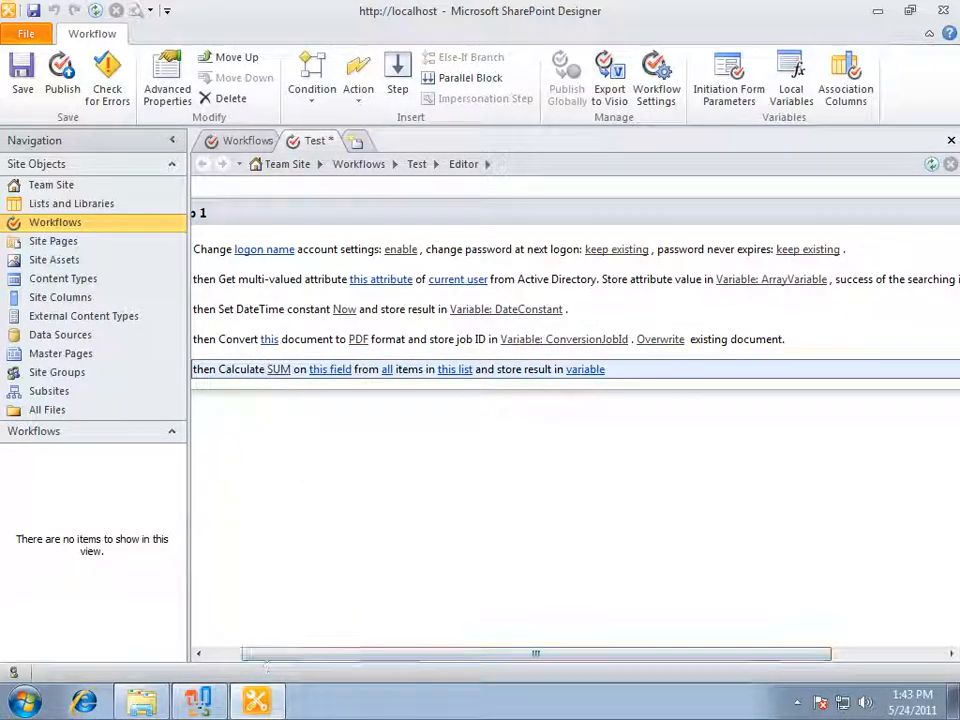
Look through the available HarePoint workflow actions, from Arrays, Date/Time, E-Mail and Lists to Network, Permissions and Strings, without adding one
click(357, 96)
scroll(385, 390, down, 20)
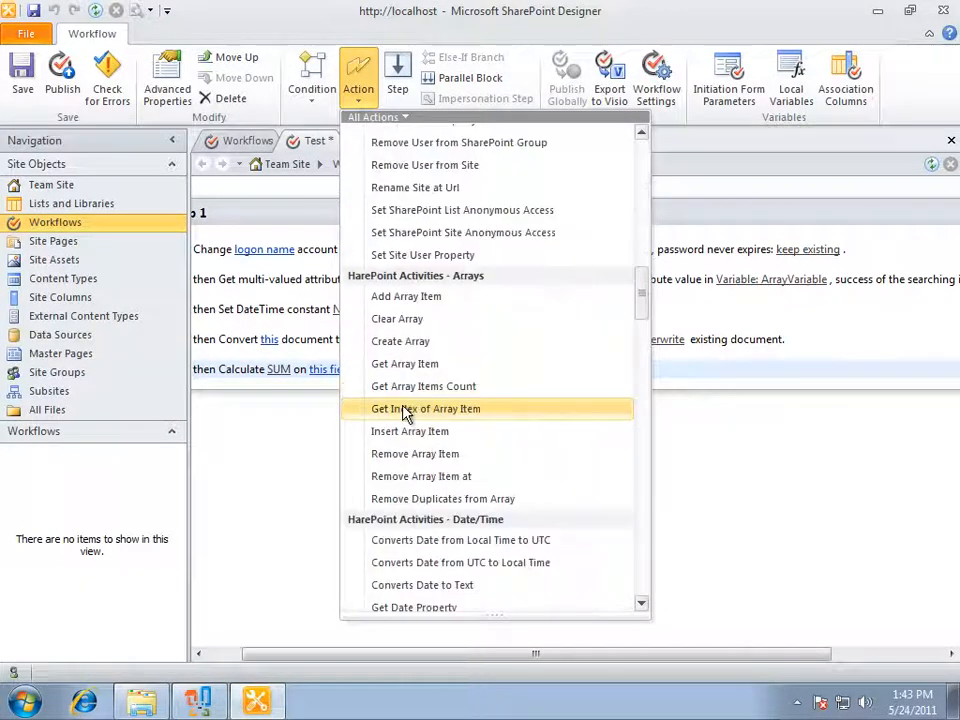
scroll(405, 418, down, 15)
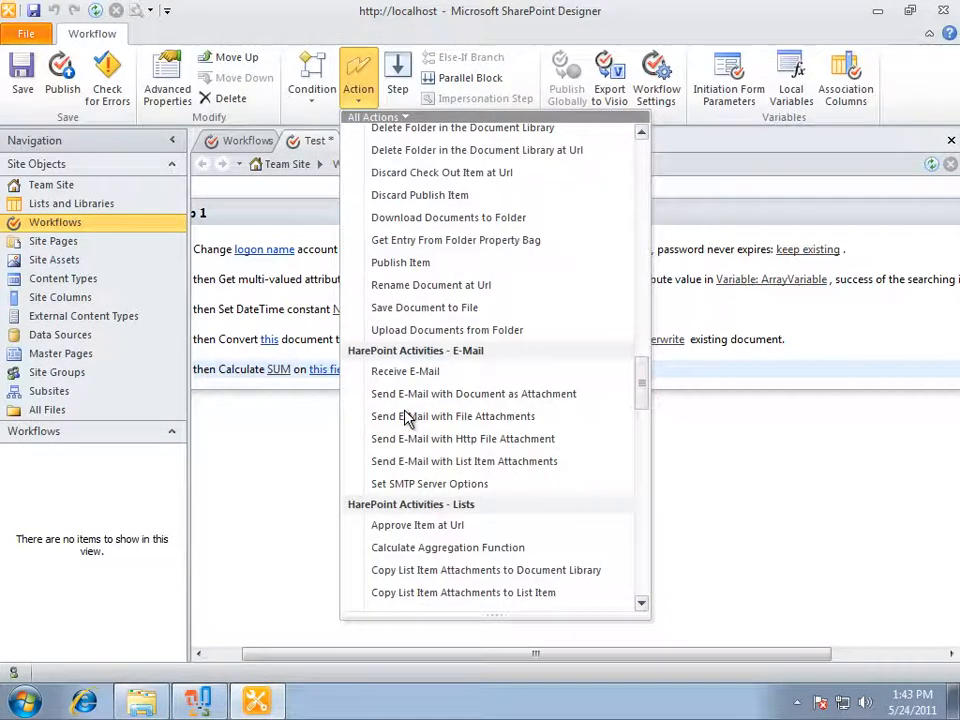
scroll(405, 418, down, 5)
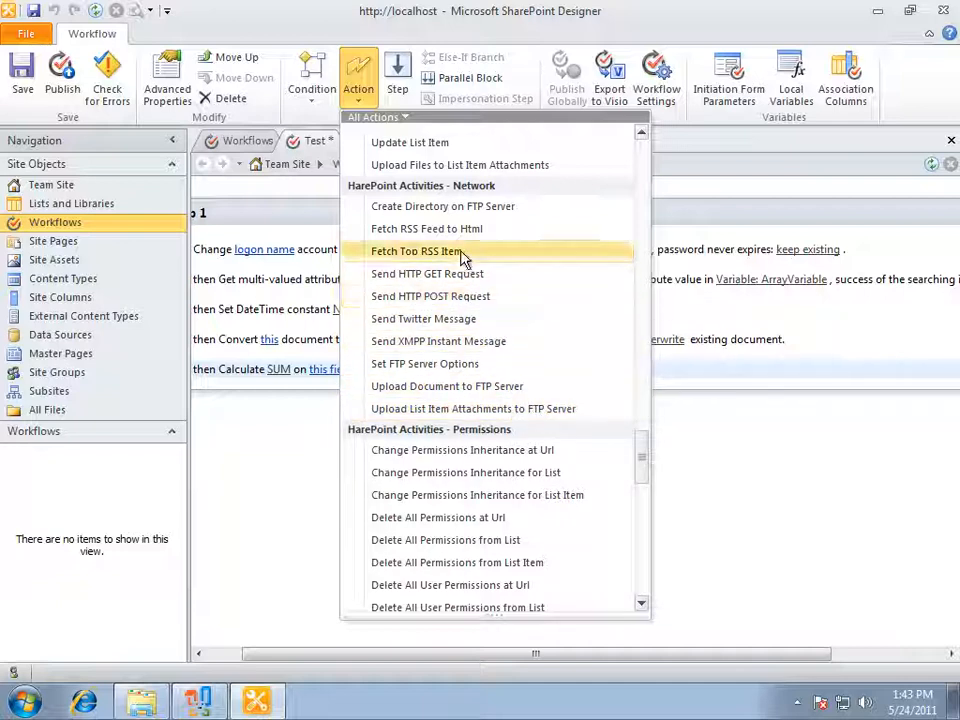
scroll(540, 474, down, 4)
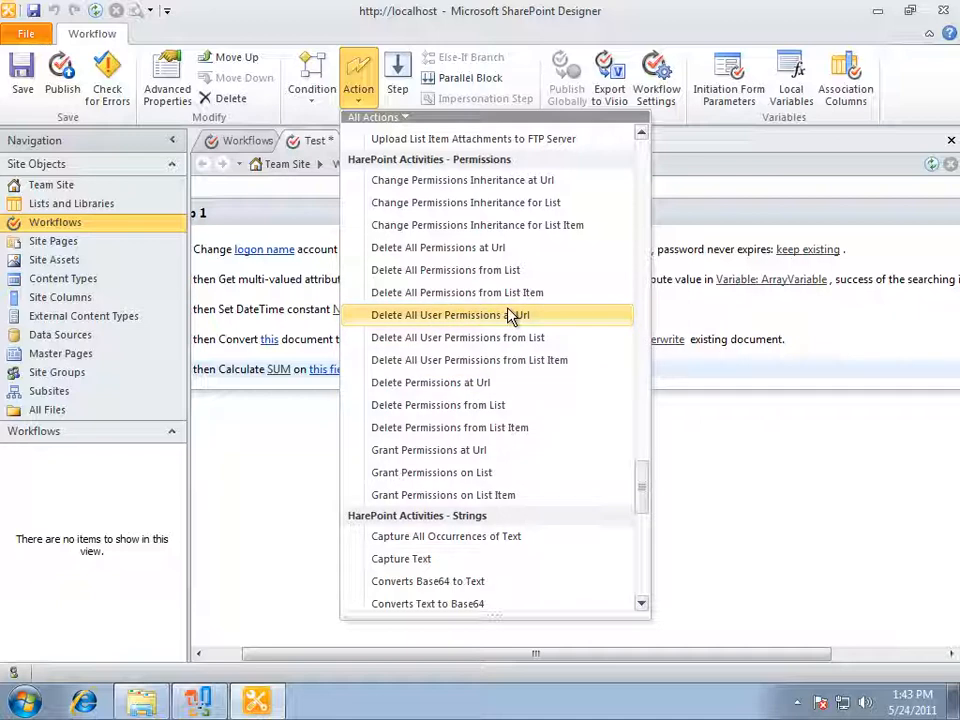
scroll(508, 316, down, 4)
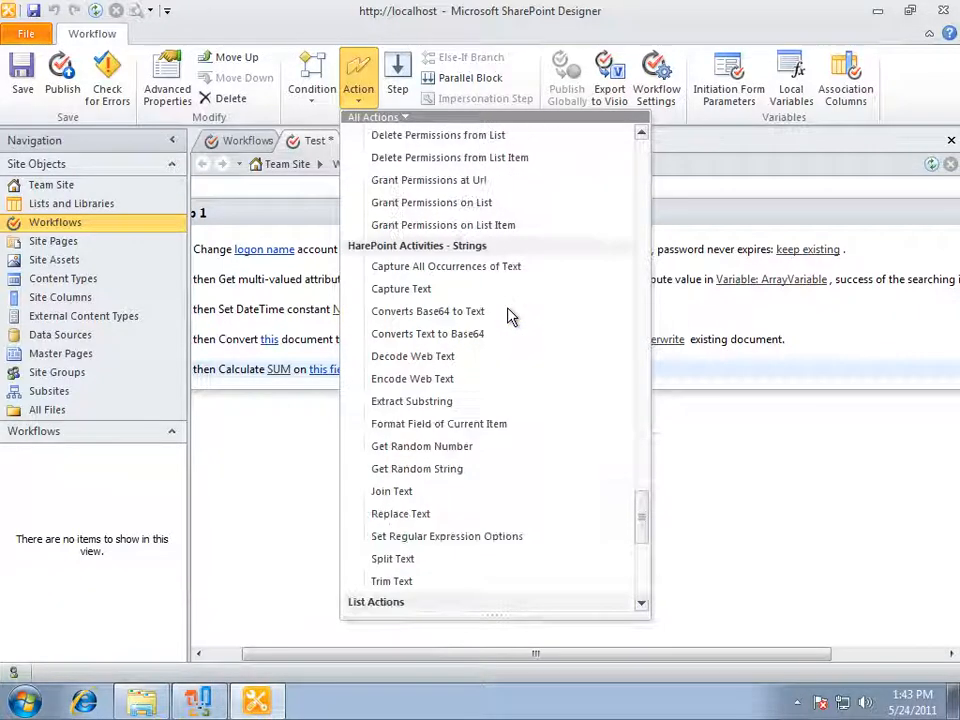
scroll(508, 316, down, 1)
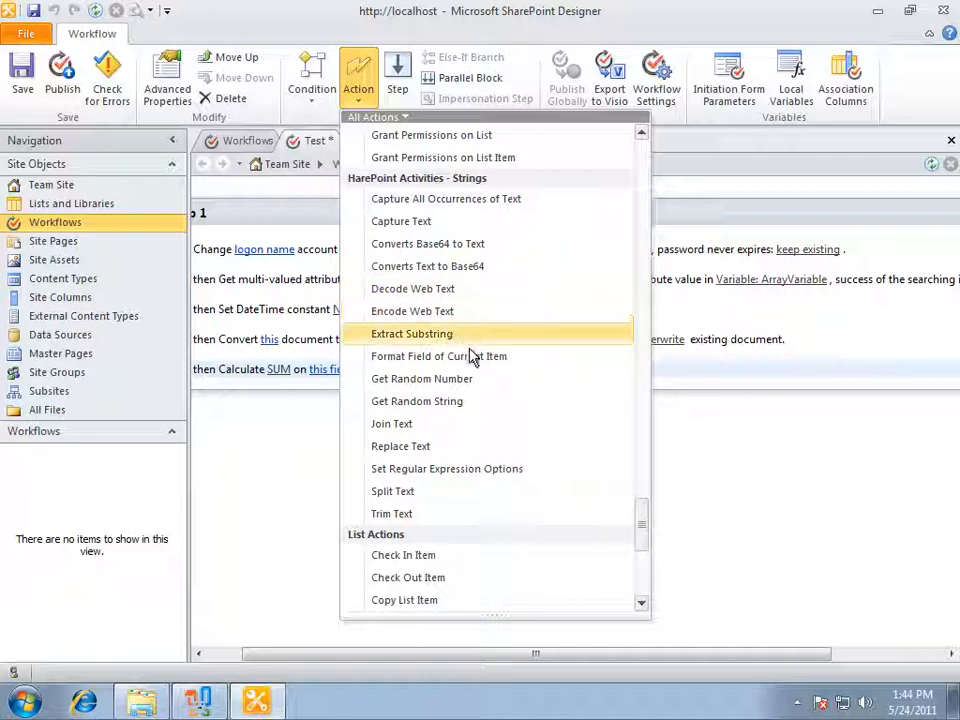
click(306, 480)
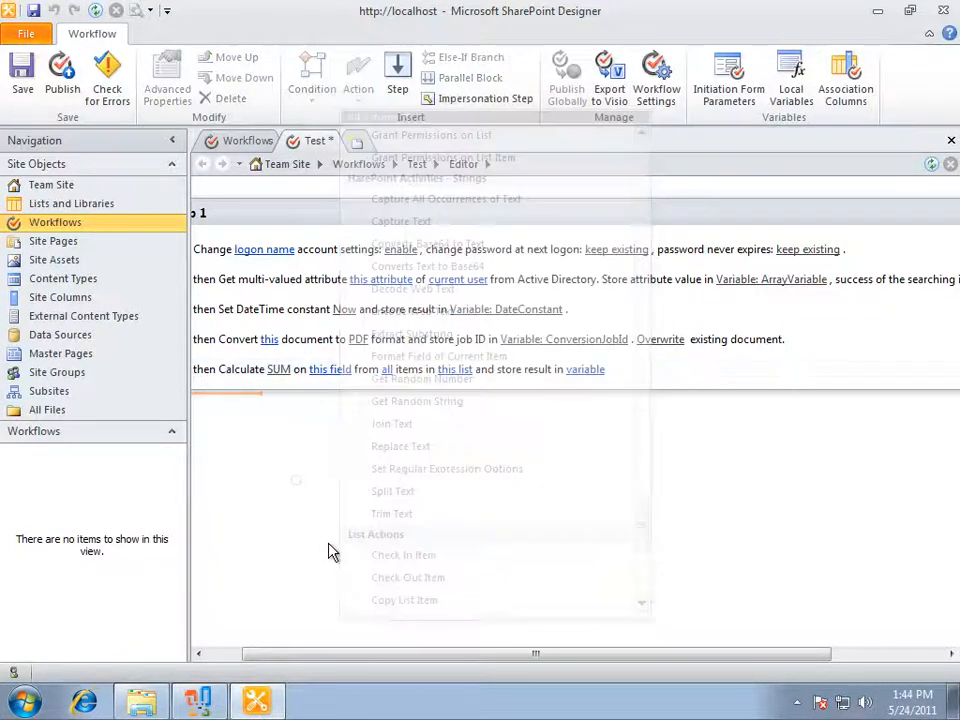
drag(322, 662, 225, 660)
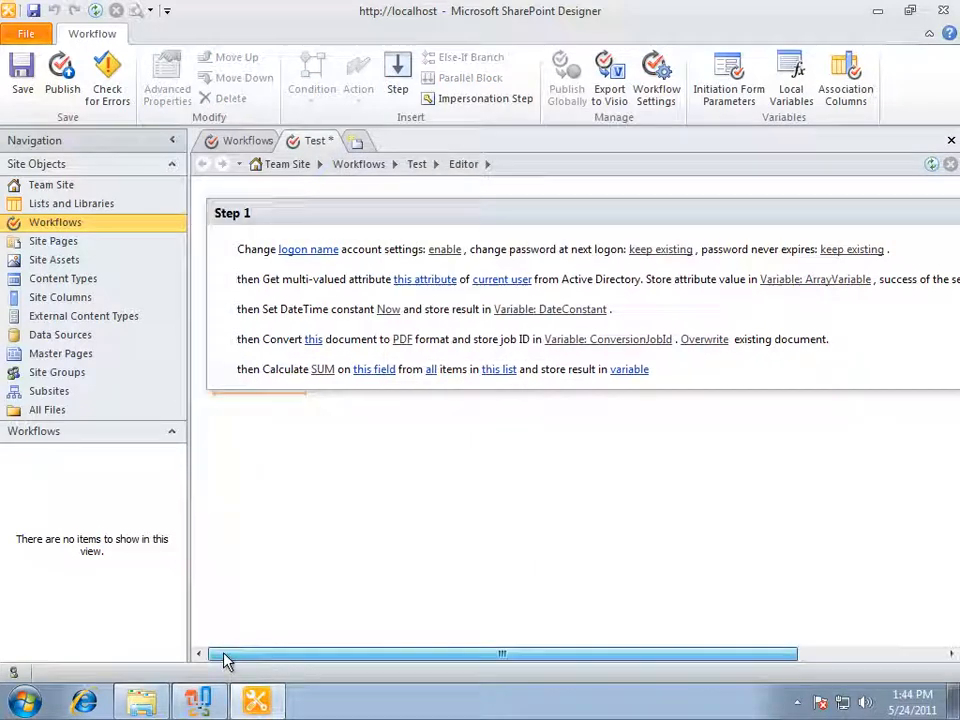
click(321, 370)
click(397, 369)
click(401, 344)
click(426, 495)
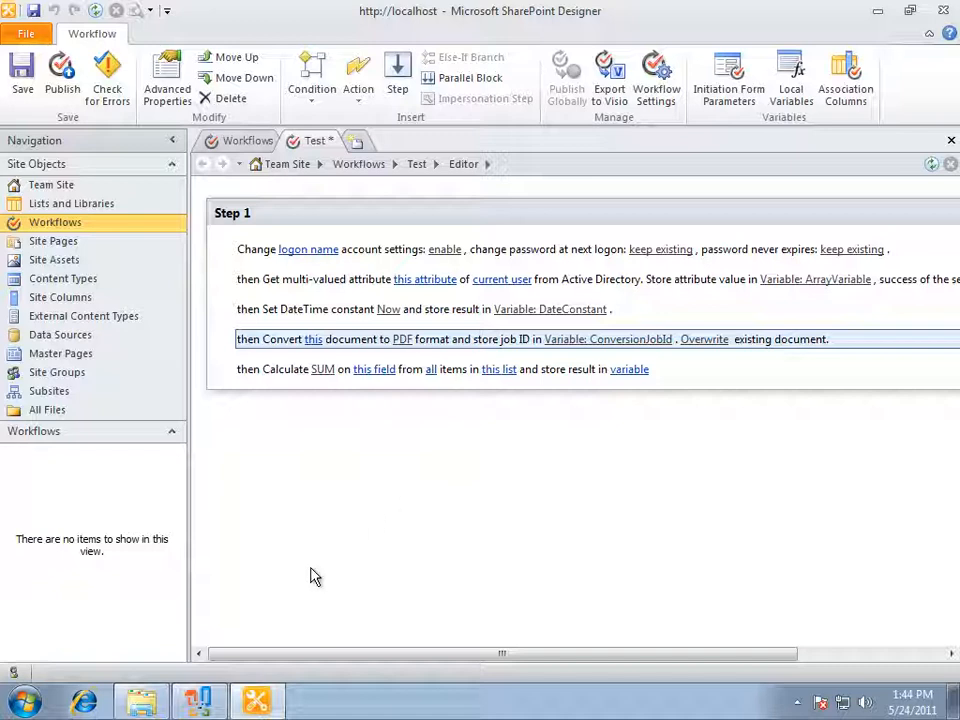
Open the HarePoint Workflow Extension Product Manual from the installer window and look through its table of contents
click(211, 700)
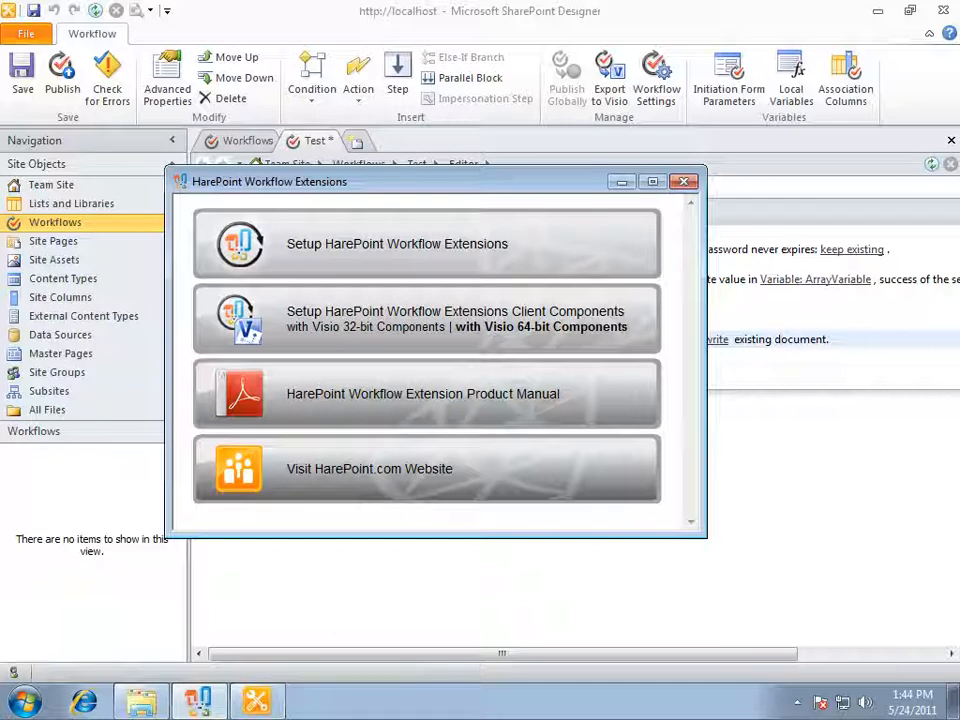
click(490, 400)
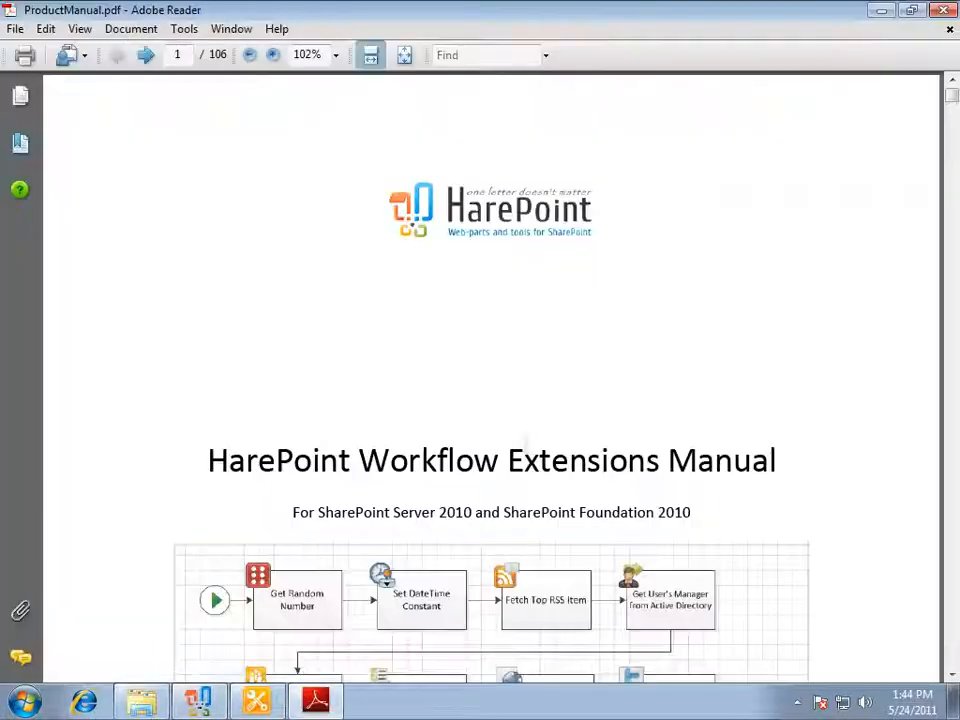
click(404, 58)
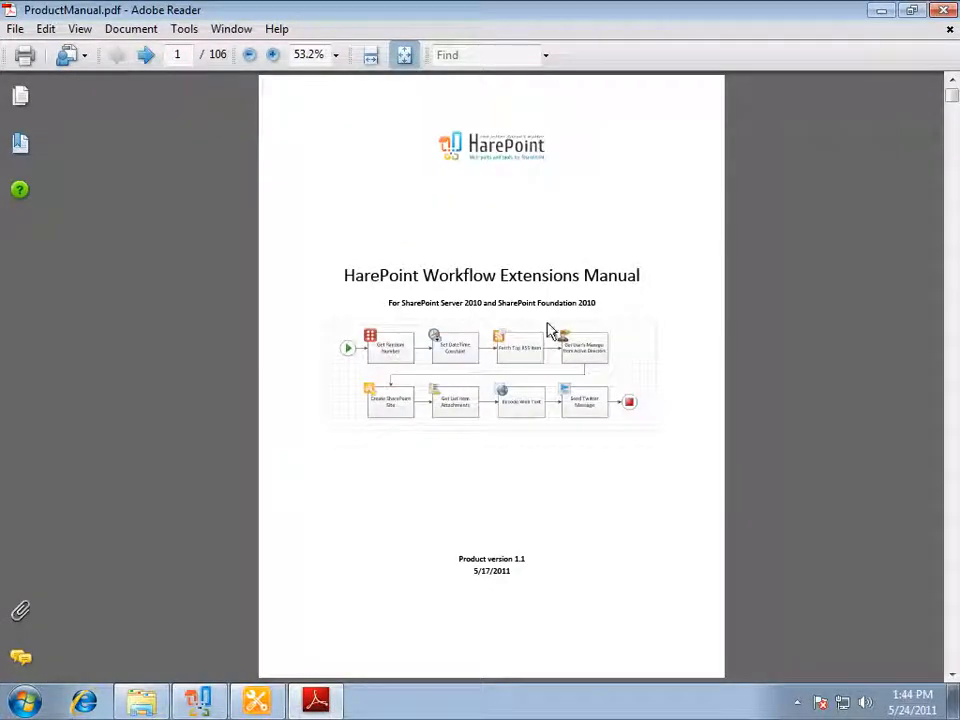
scroll(550, 335, down, 2)
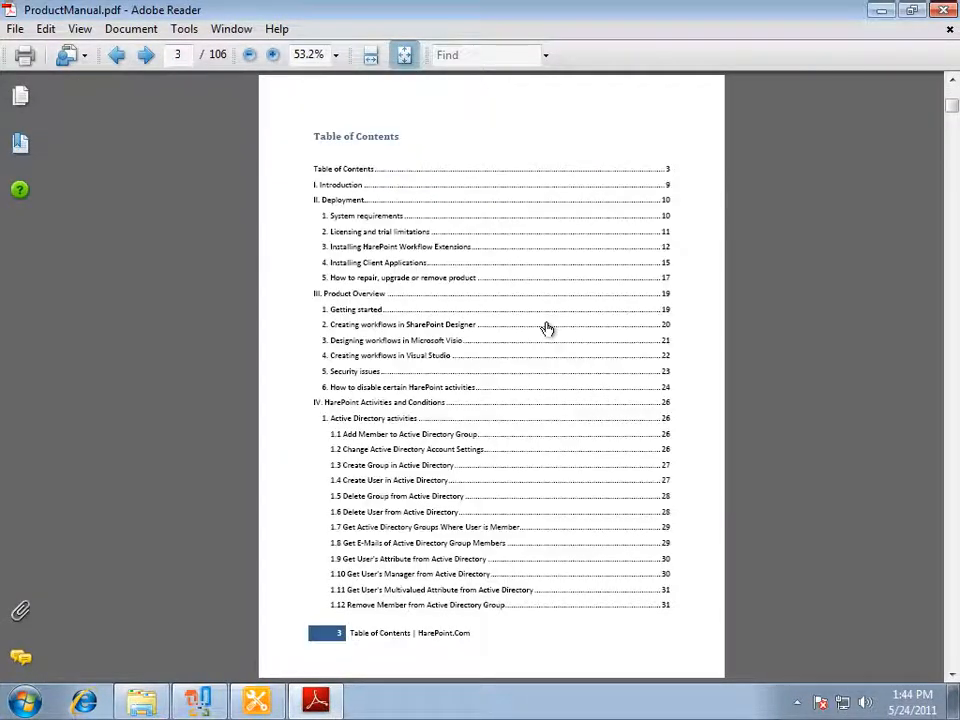
click(372, 57)
scroll(414, 293, down, 5)
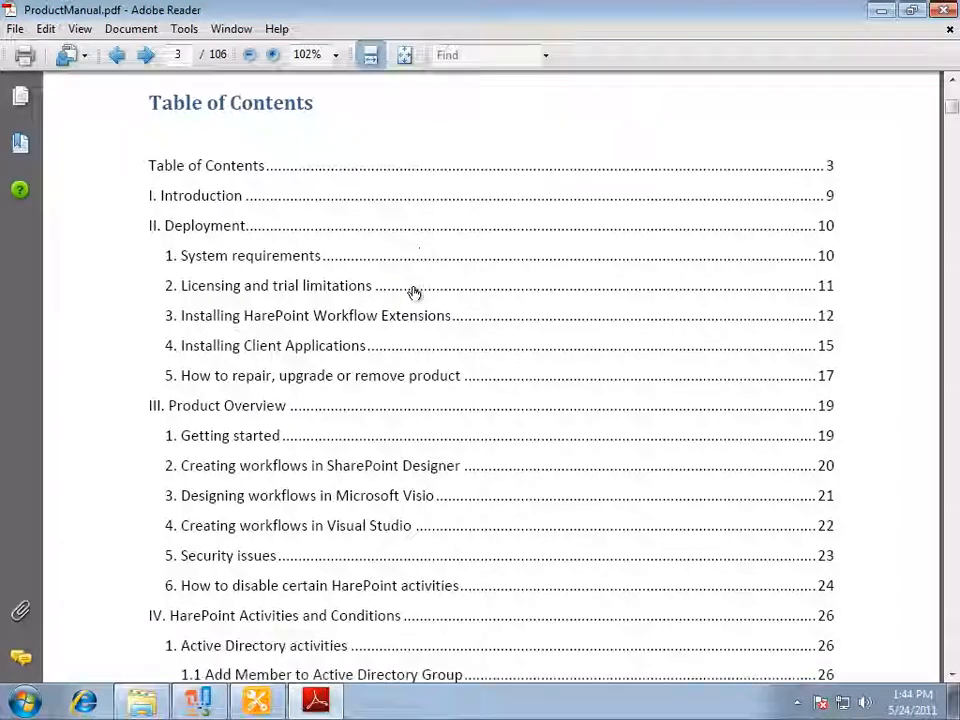
scroll(414, 297, down, 5)
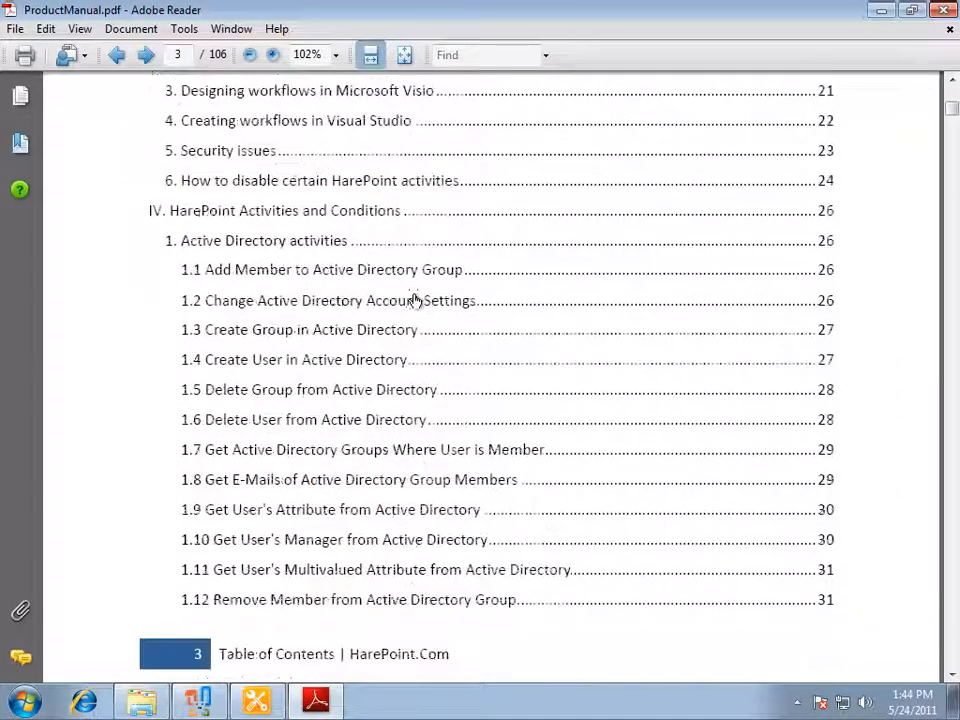
scroll(414, 303, down, 6)
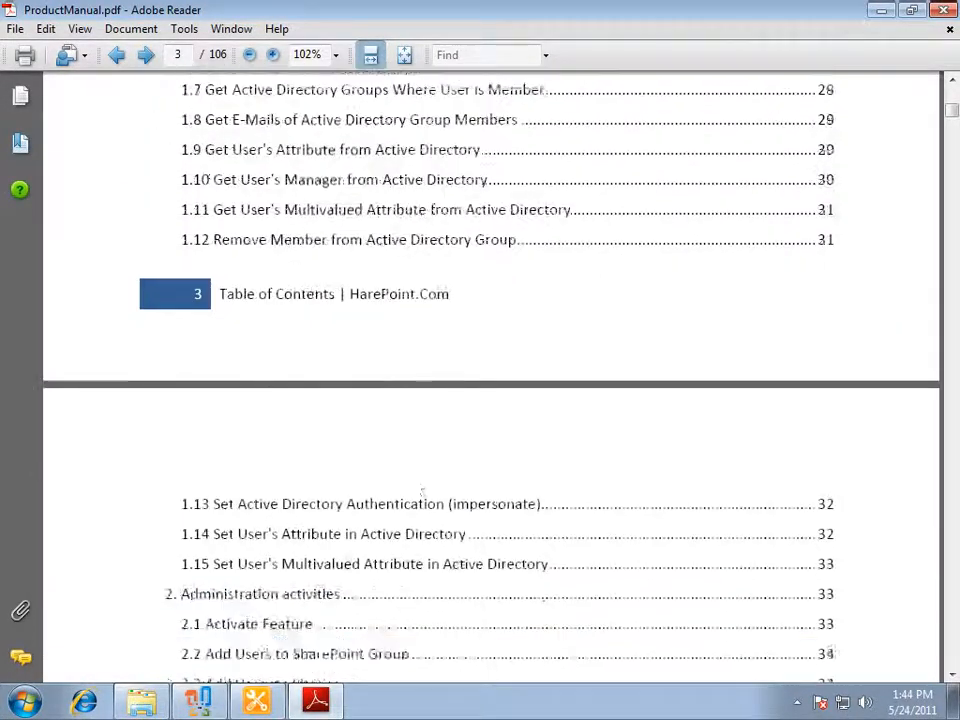
scroll(414, 303, down, 8)
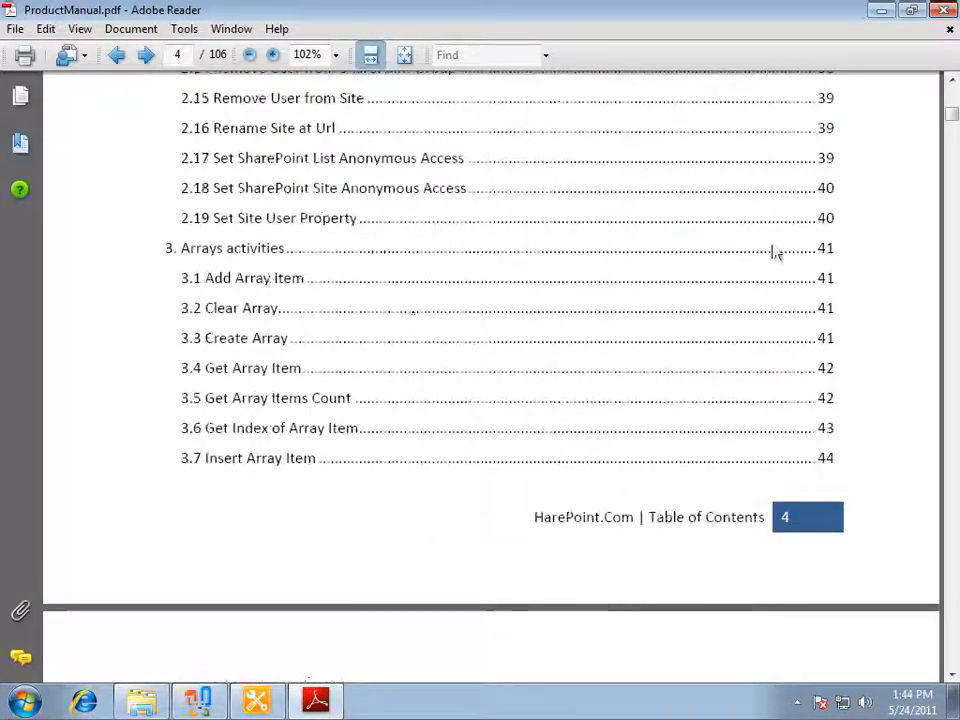
click(881, 12)
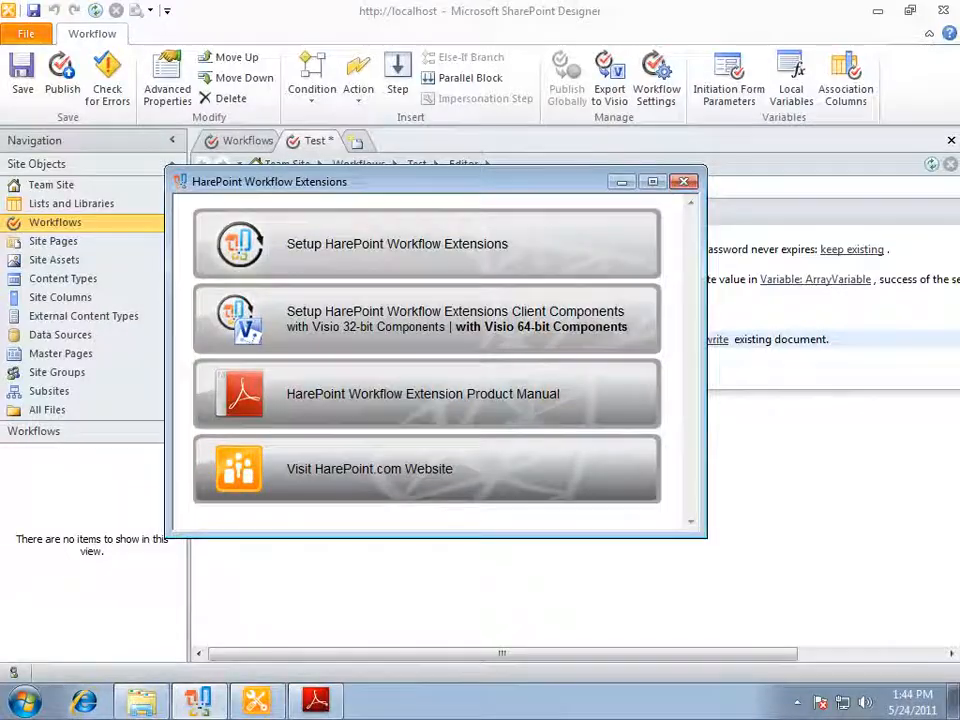
Start the client components setup with Visio 64-bit components and review the Visio Add-In, Visual Studio library and Twitter Authorization Tool features
click(463, 320)
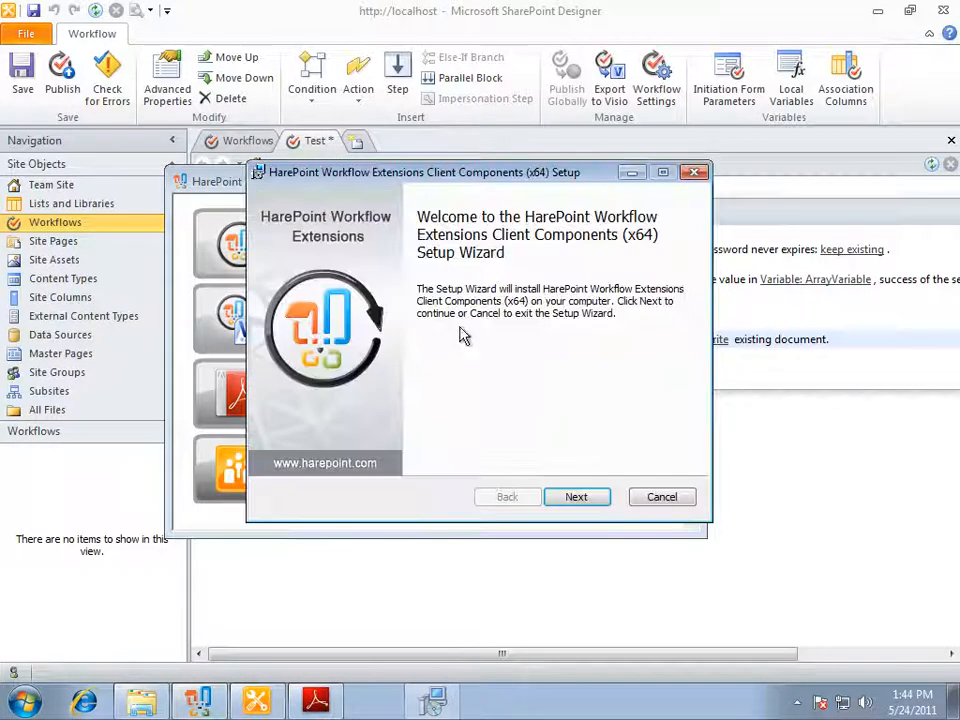
click(578, 503)
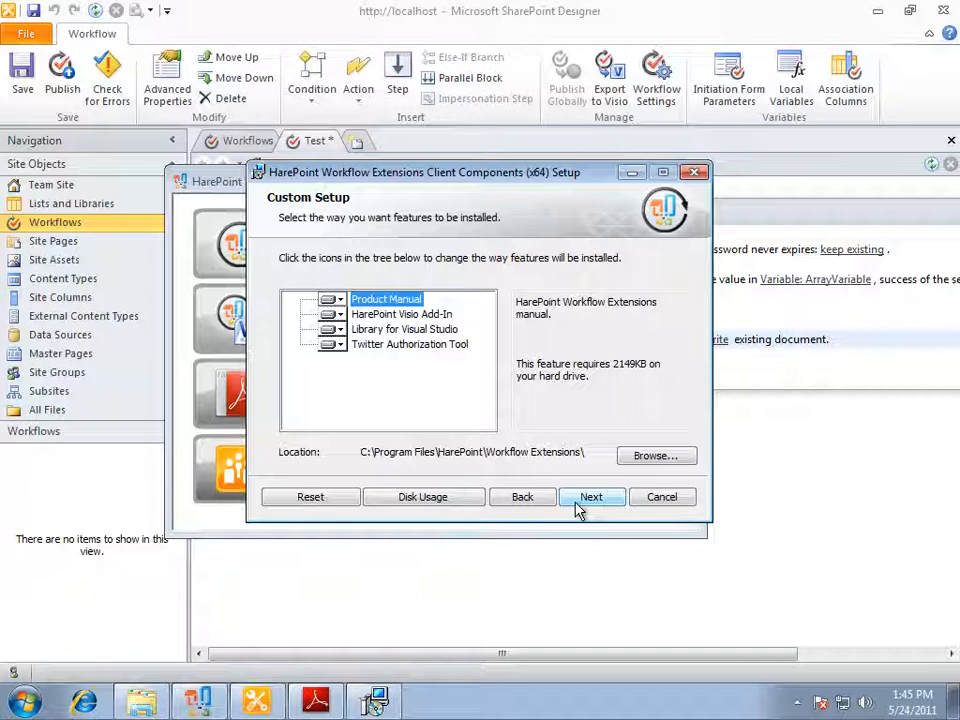
click(407, 316)
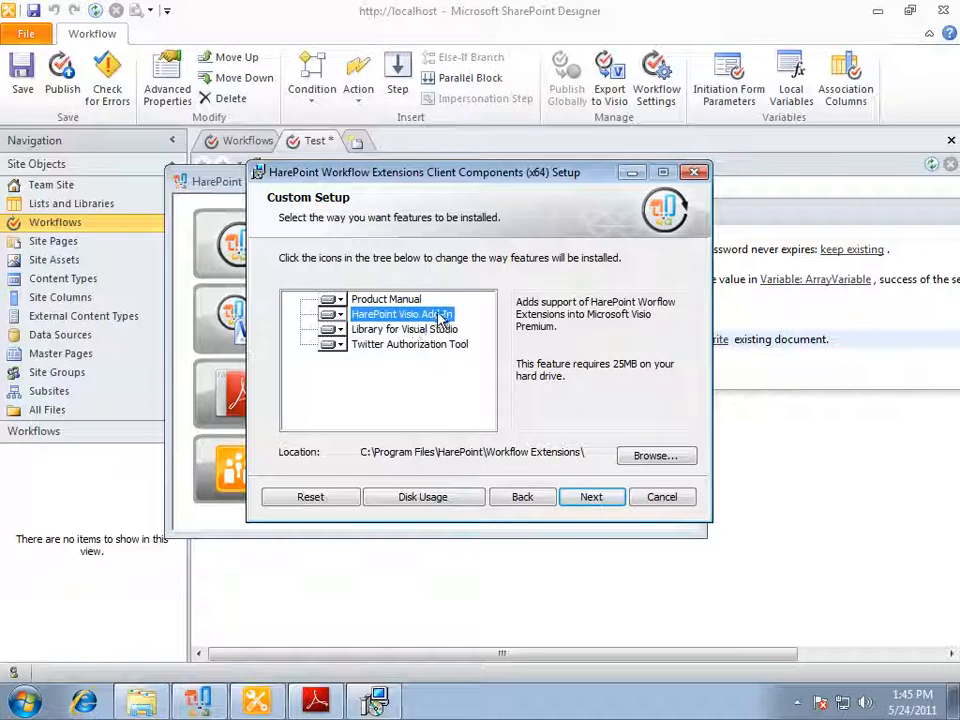
click(440, 332)
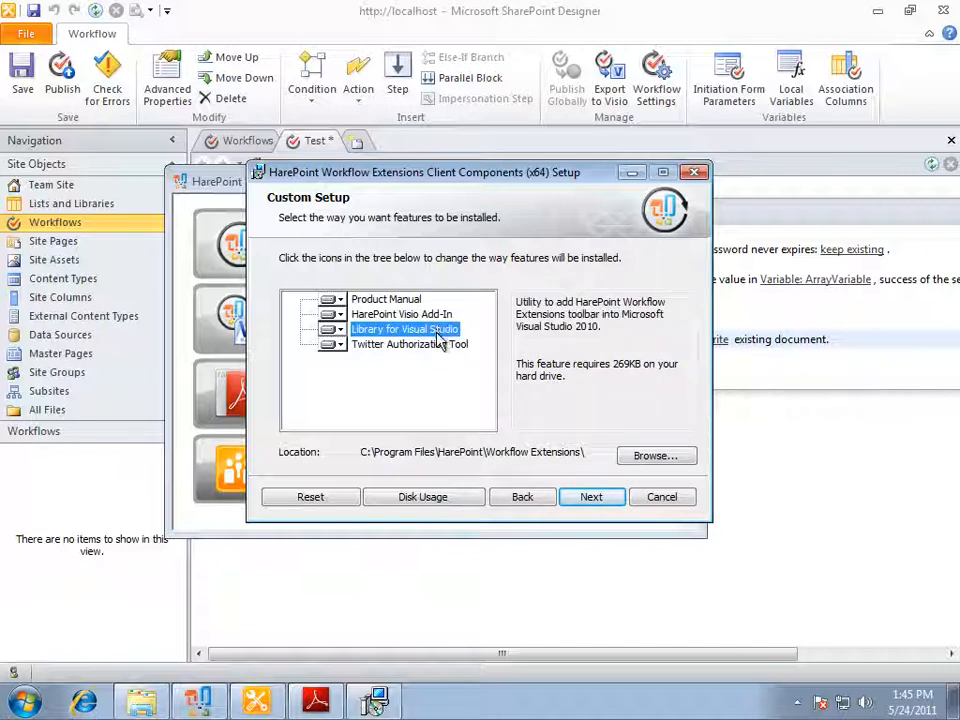
click(443, 350)
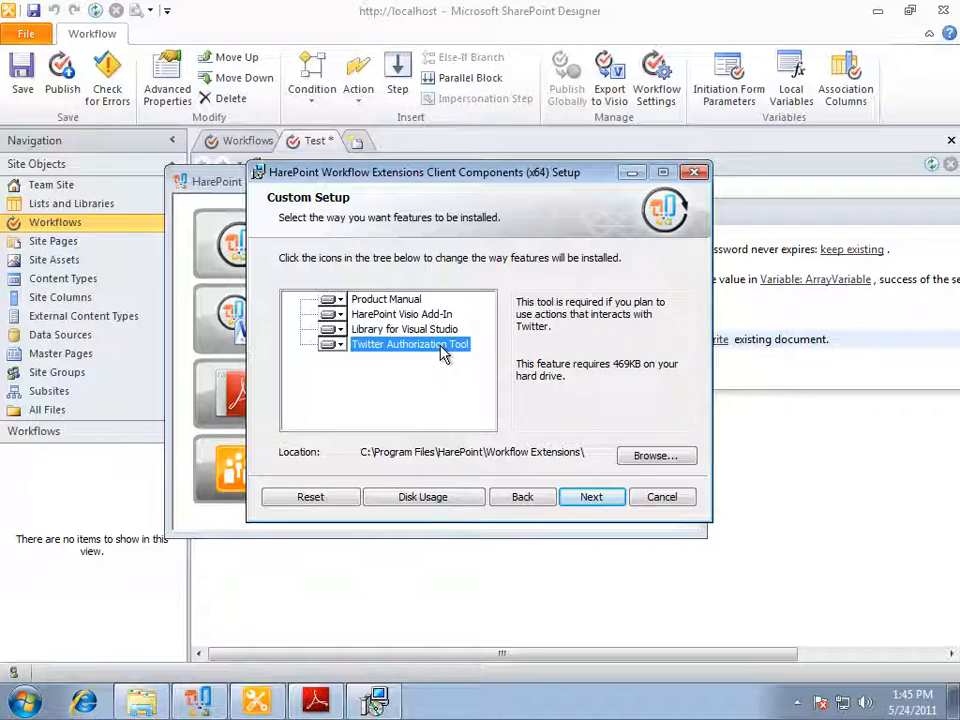
Install the HarePoint client components with all features selected, allowing the setup to make changes, and finish the wizard
click(591, 497)
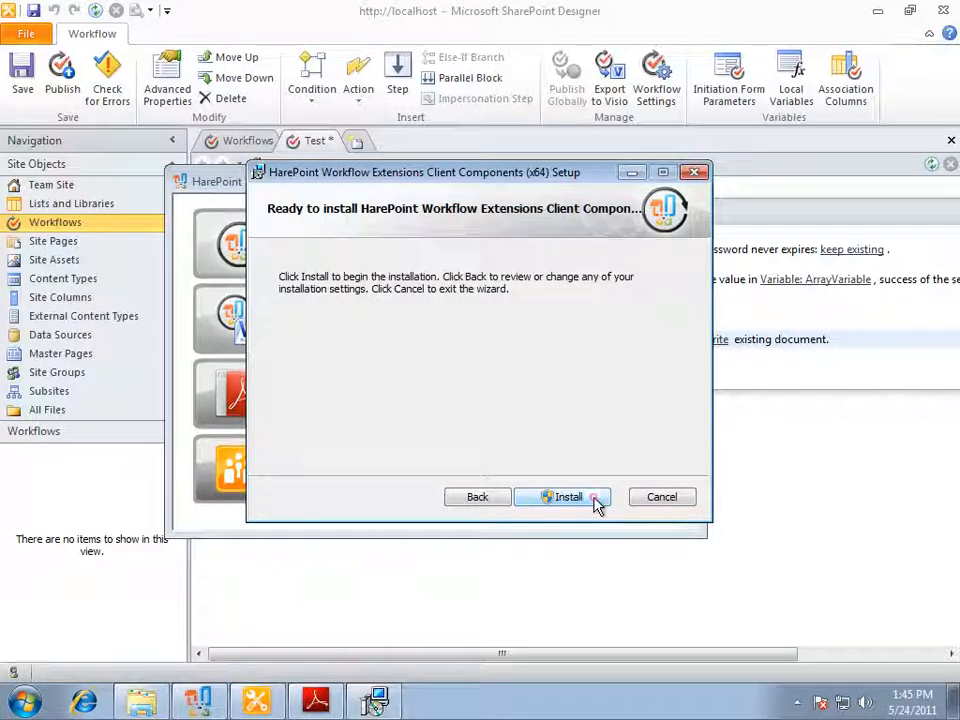
click(568, 497)
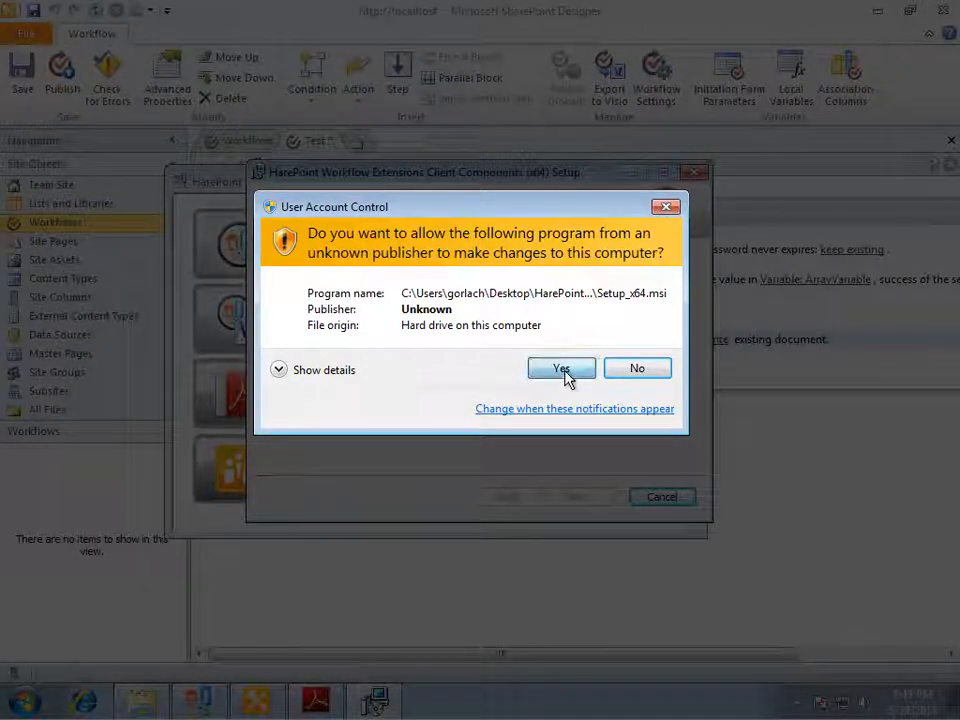
click(564, 371)
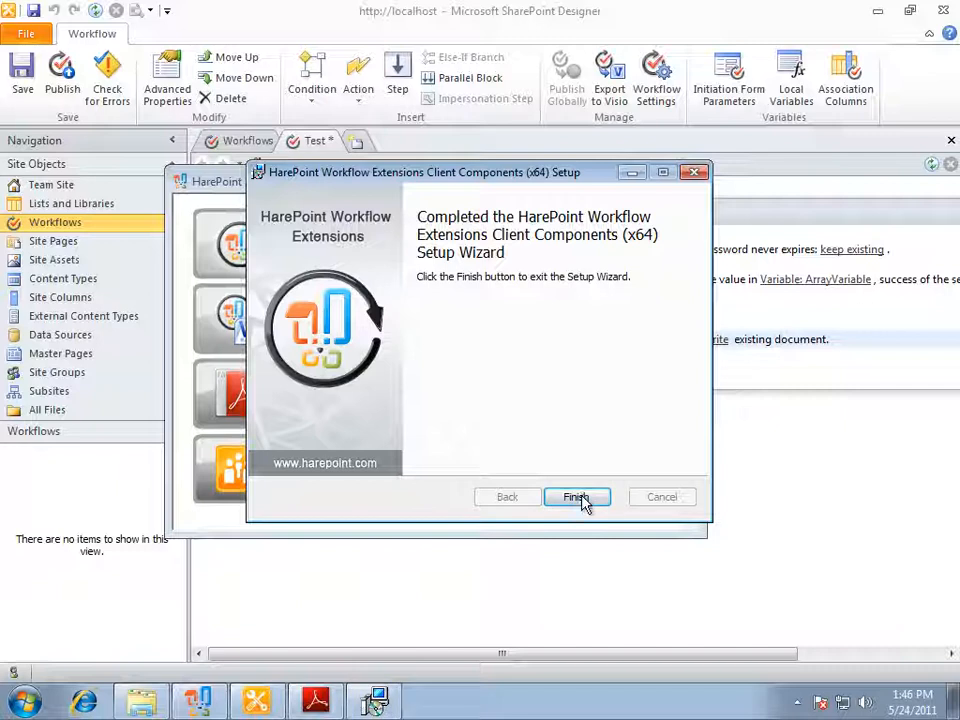
click(580, 499)
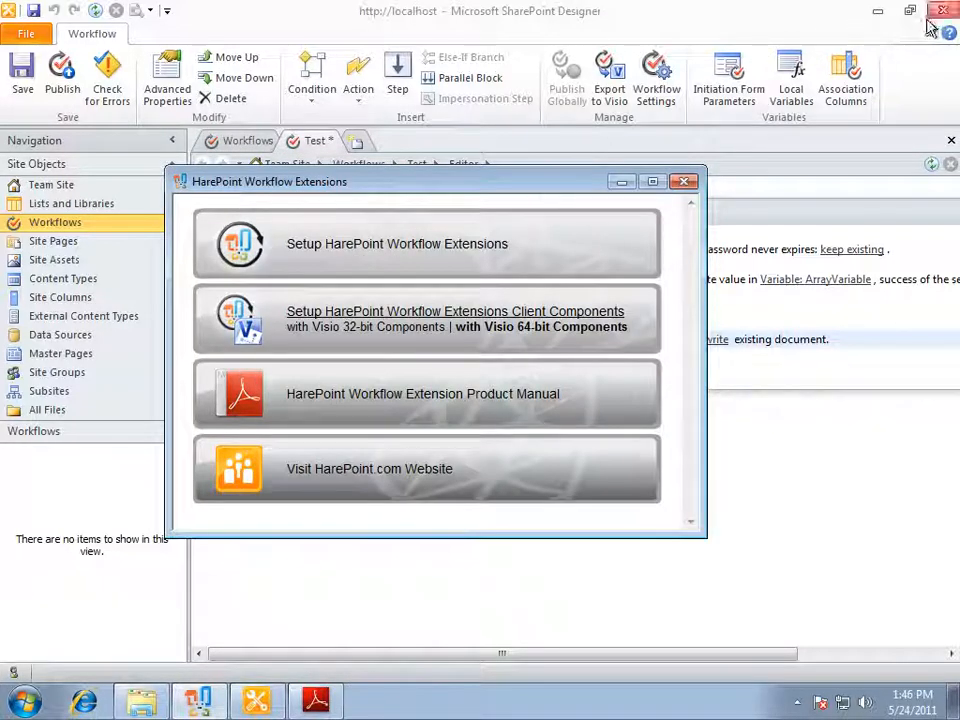
Launch the Add HarePoint Toolbar to Visual Studio 2010 utility and allow it to make changes to the computer
click(26, 701)
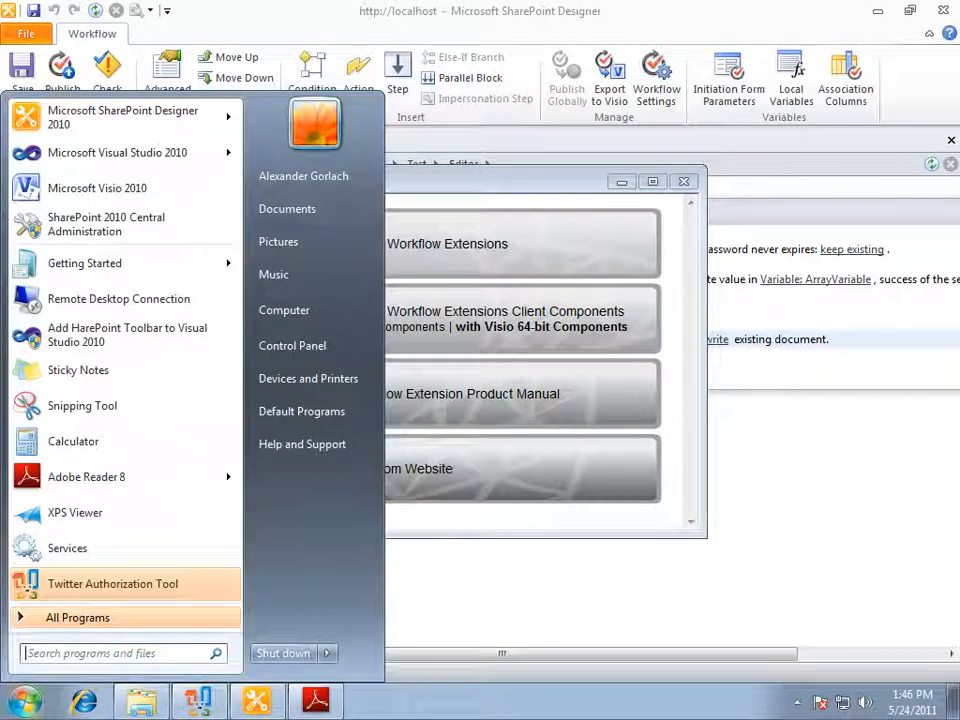
click(66, 618)
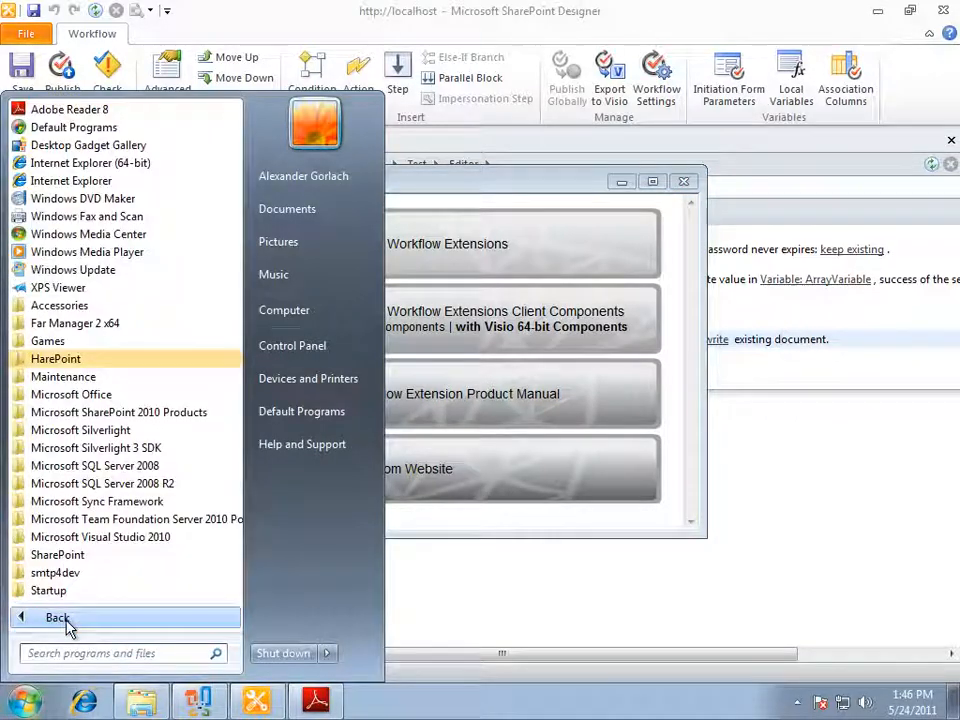
click(70, 360)
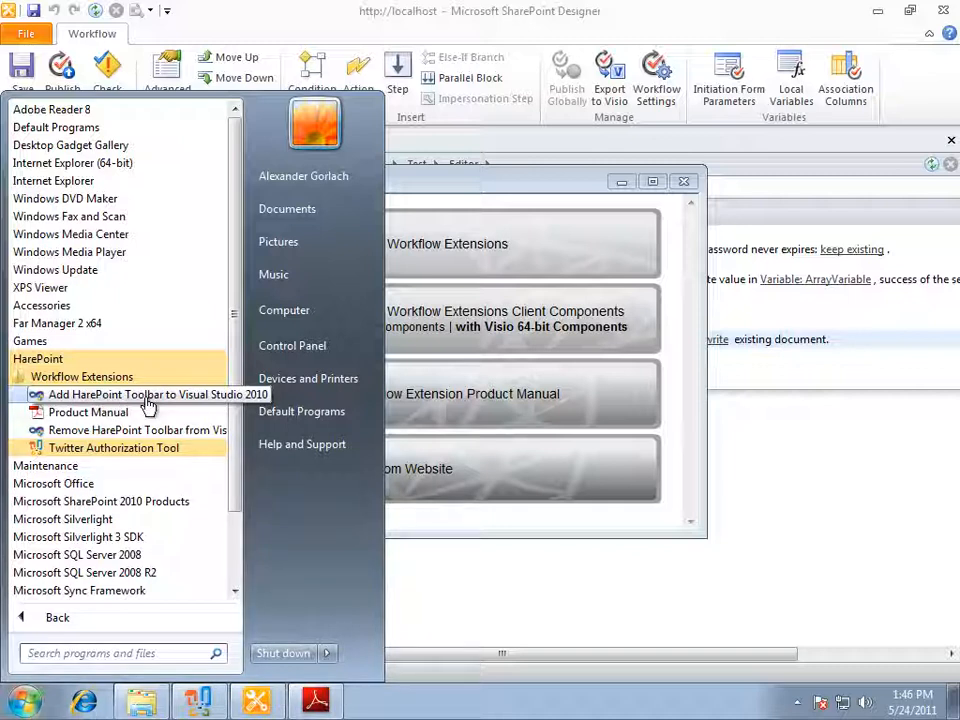
click(147, 396)
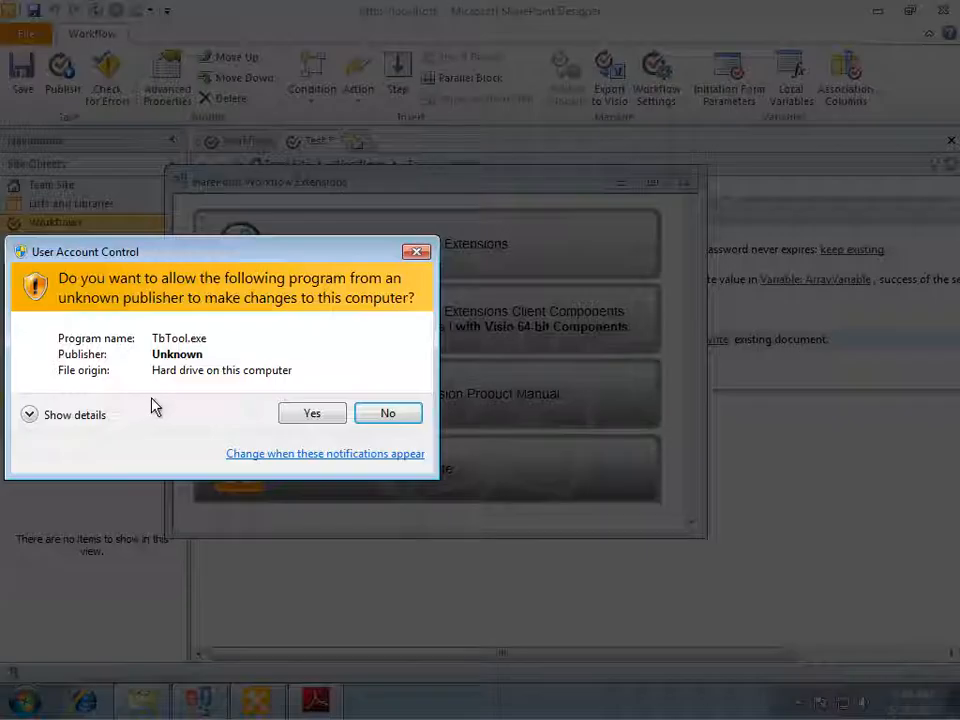
click(291, 412)
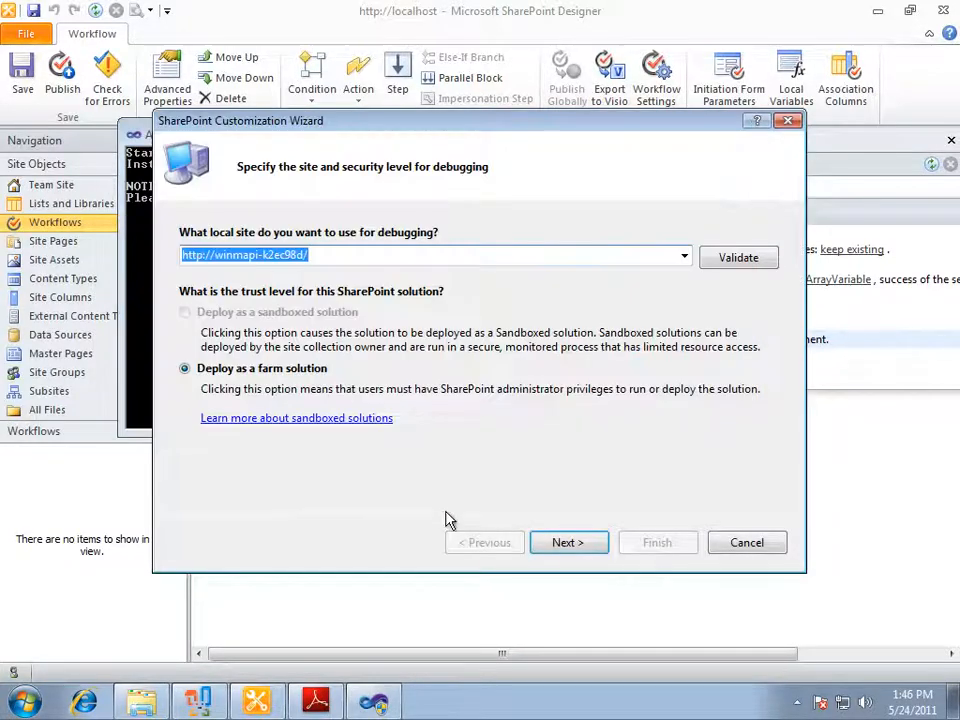
Finish the SharePoint Customization Wizard with its default site, farm solution, workflow name and start conditions, and minimize the toolbar utility's window
click(586, 547)
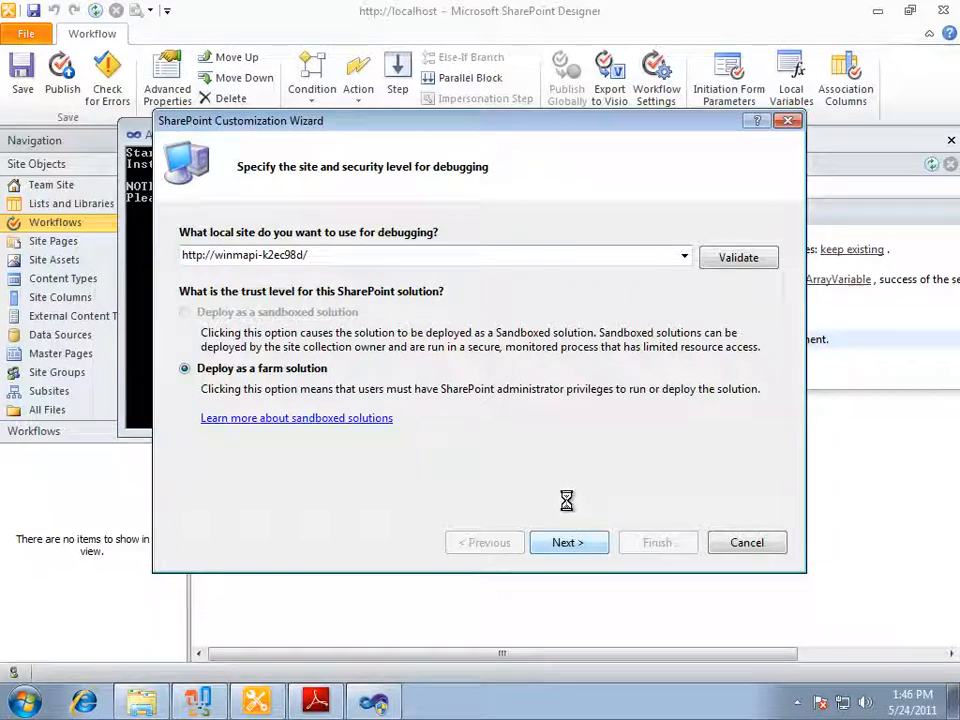
click(563, 545)
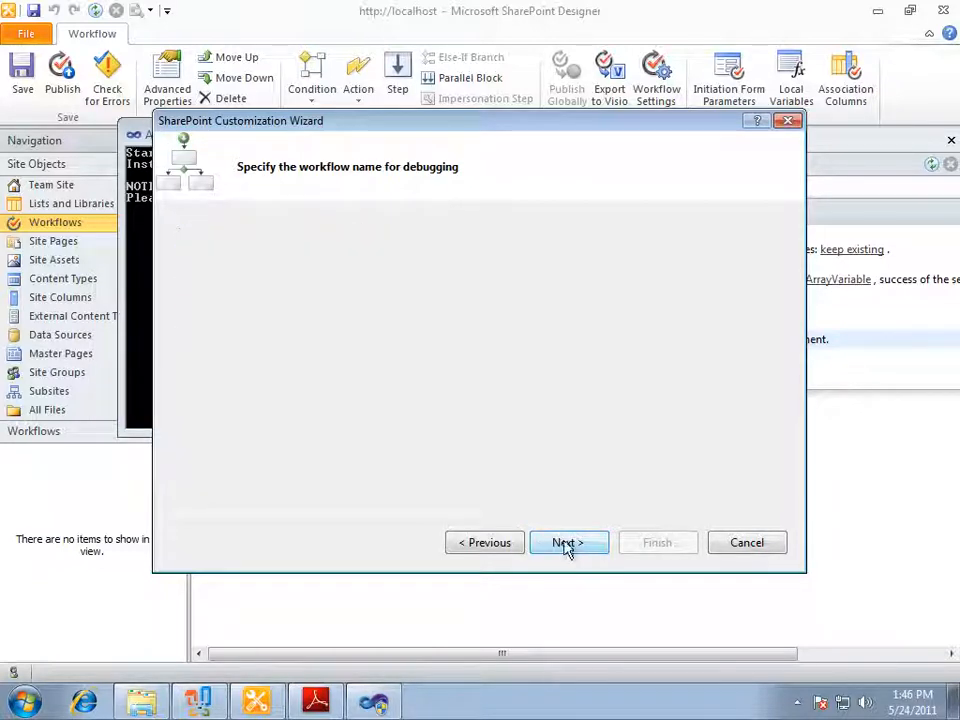
click(568, 544)
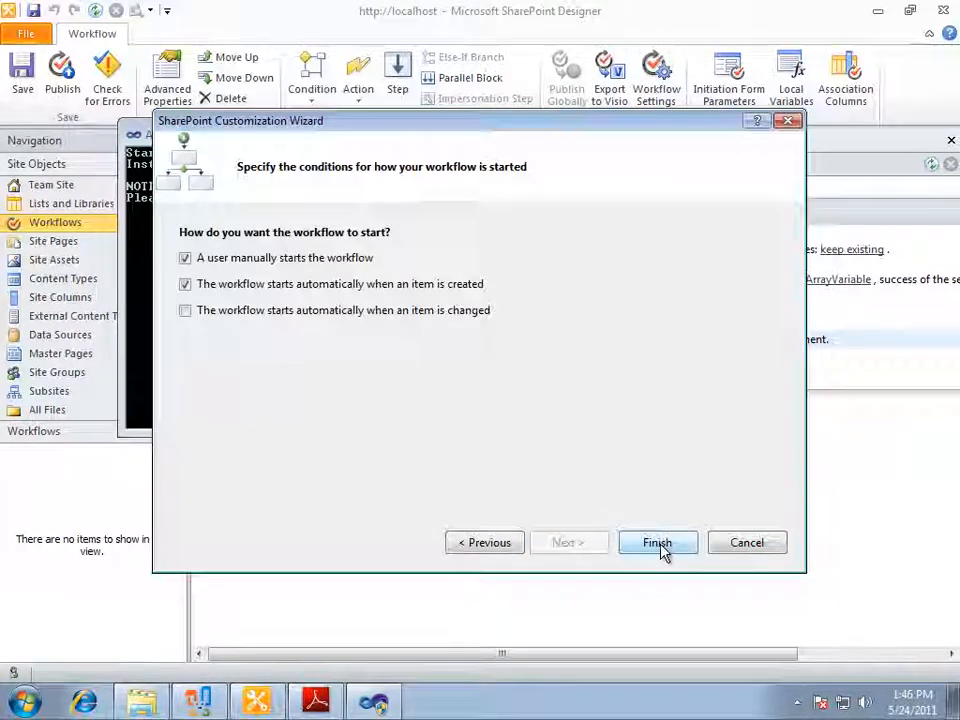
click(658, 545)
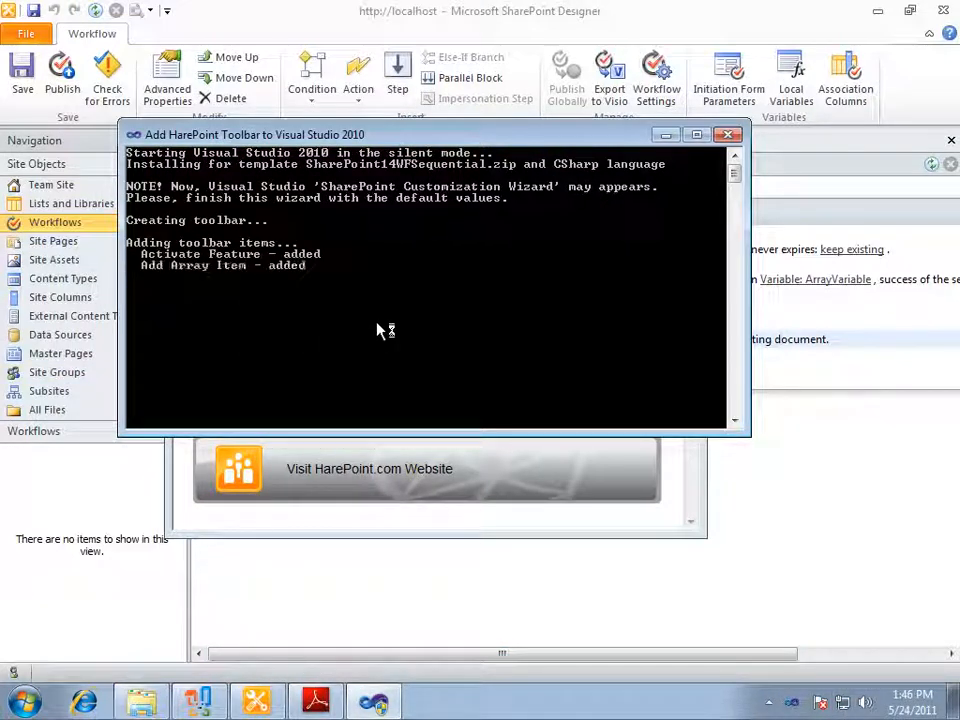
click(666, 137)
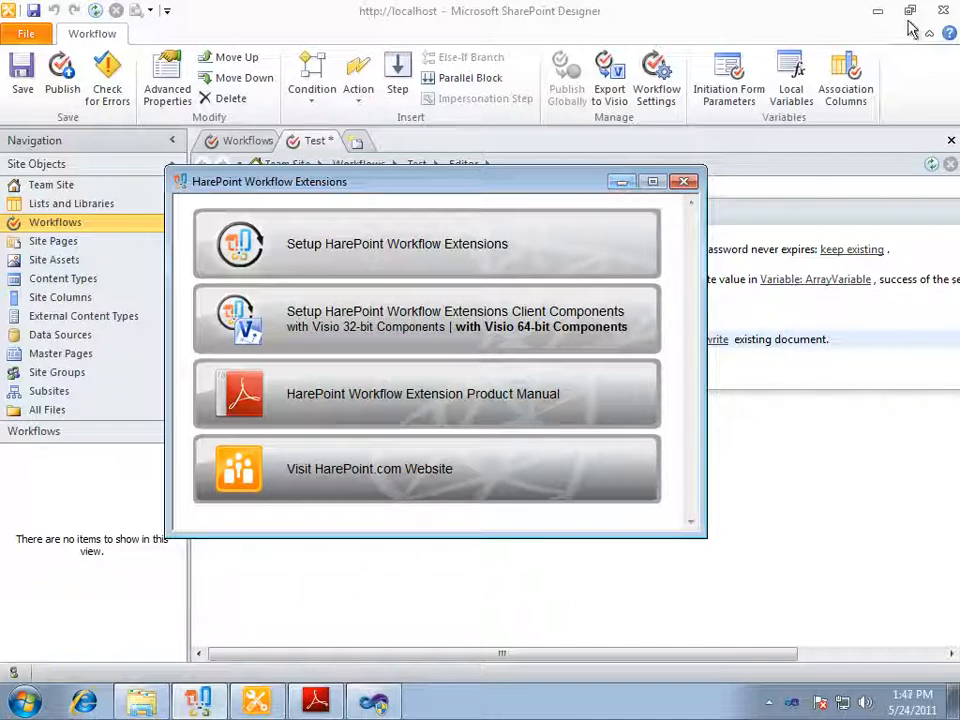
Close SharePoint Designer and the HarePointWorkflowExtensions folder window, leaving the installer window open
click(945, 12)
click(481, 362)
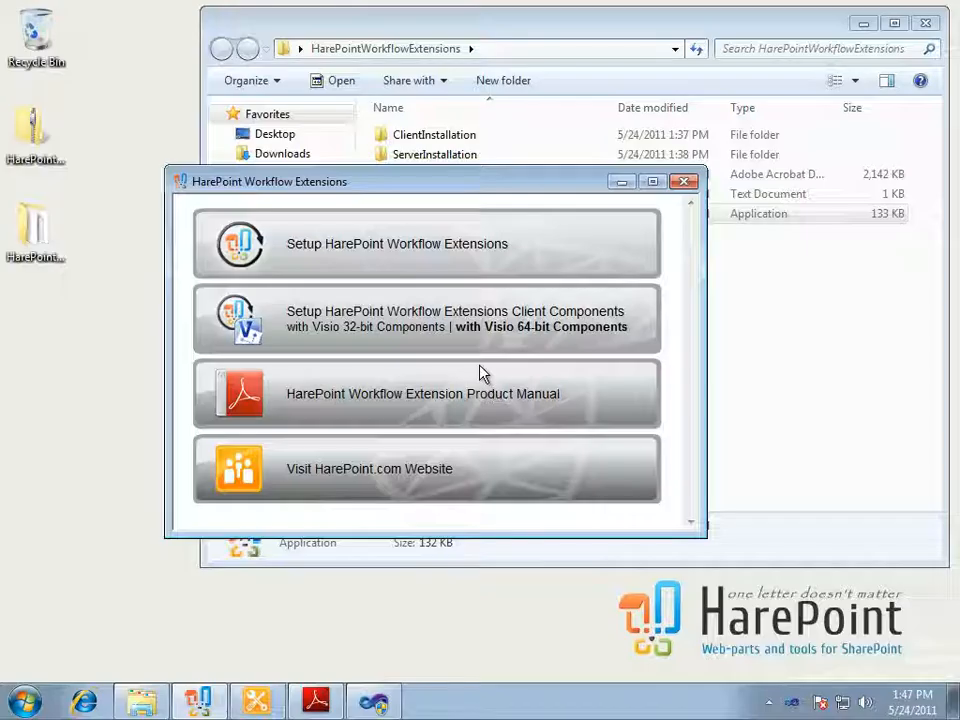
click(926, 23)
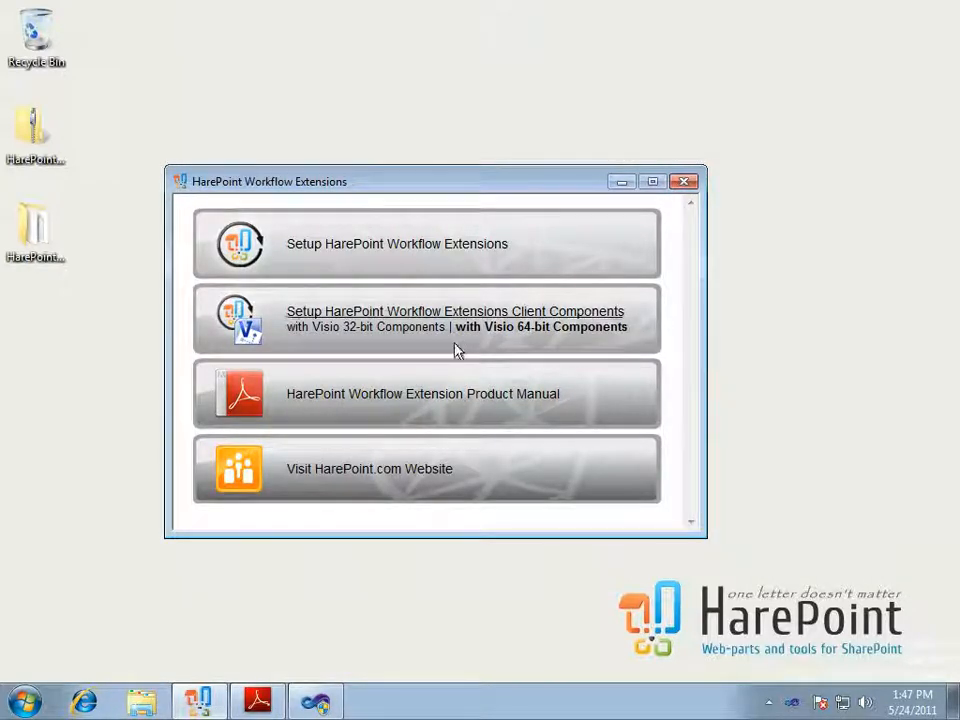